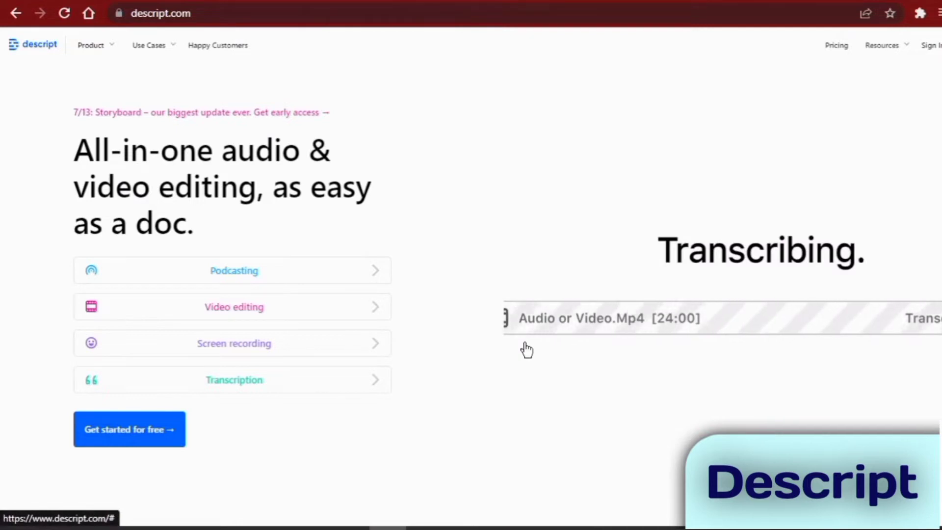
Browse the Descript homepage and start signing up for a free account.
{"action": "scroll", "coordinate": [464, 254], "scroll_direction": "down", "scroll_amount": 10}
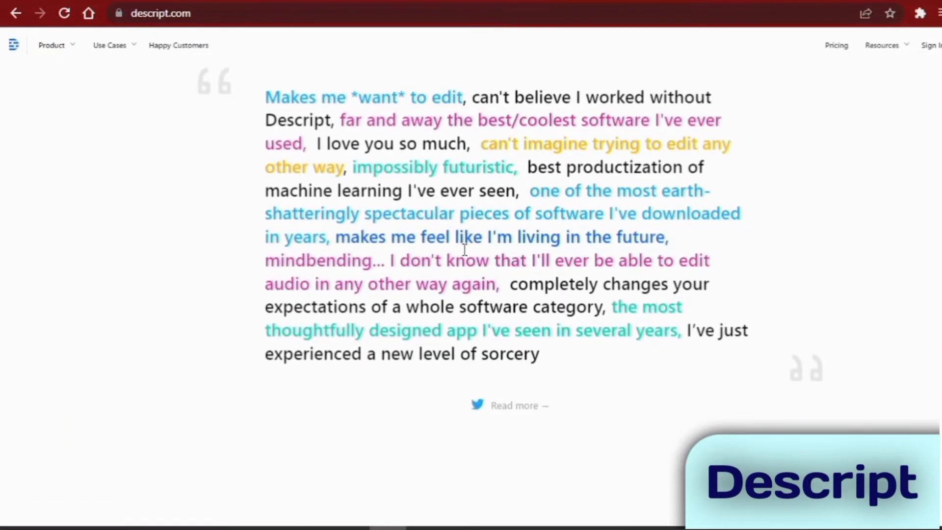
{"action": "scroll", "coordinate": [465, 251], "scroll_direction": "down", "scroll_amount": 10}
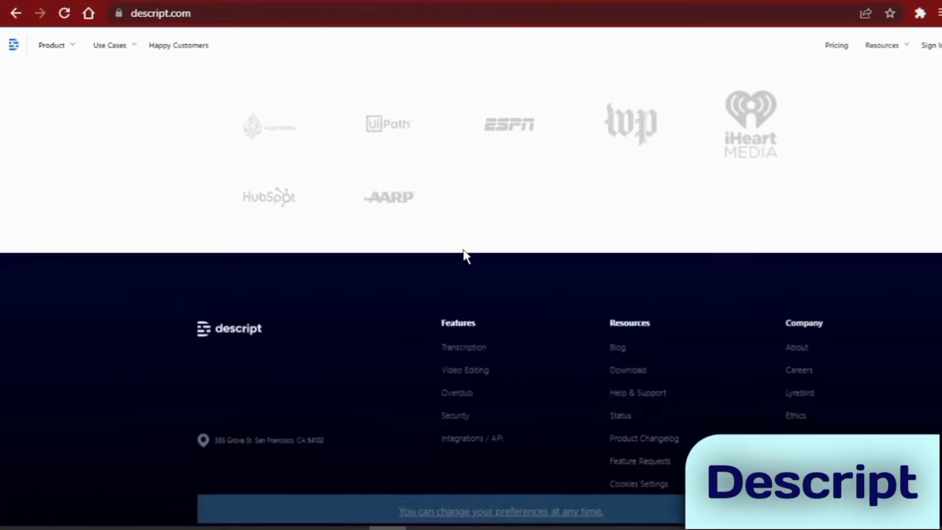
{"action": "scroll", "coordinate": [463, 252], "scroll_direction": "down", "scroll_amount": 2}
{"action": "scroll", "coordinate": [463, 250], "scroll_direction": "up", "scroll_amount": 8}
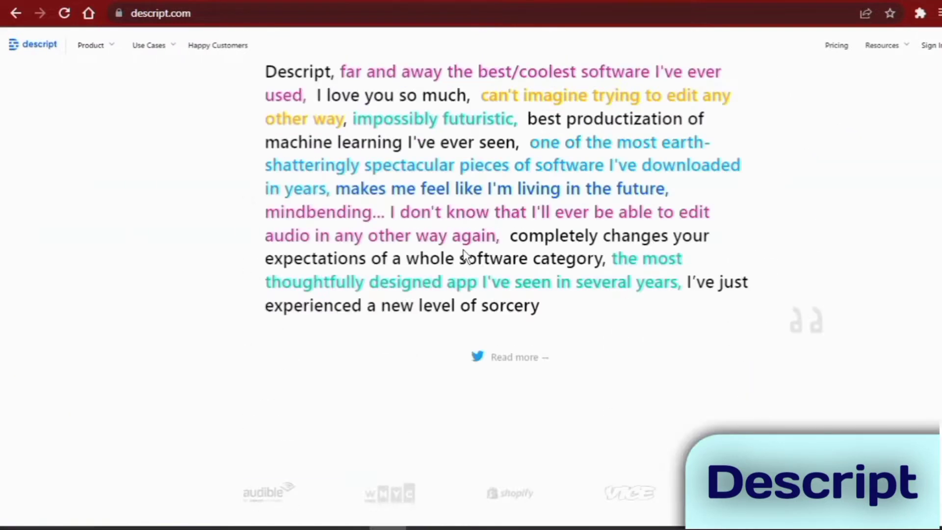
{"action": "scroll", "coordinate": [463, 249], "scroll_direction": "up", "scroll_amount": 10}
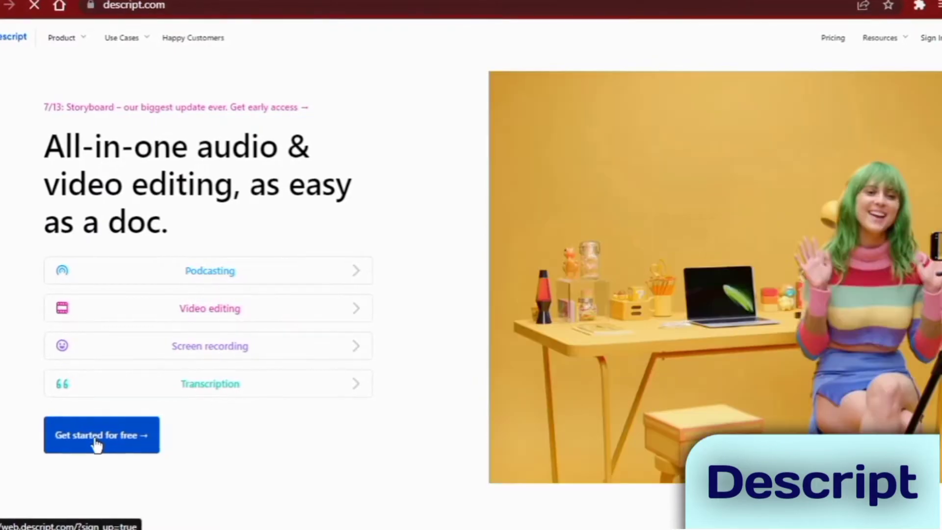
{"action": "left_click", "coordinate": [100, 439]}
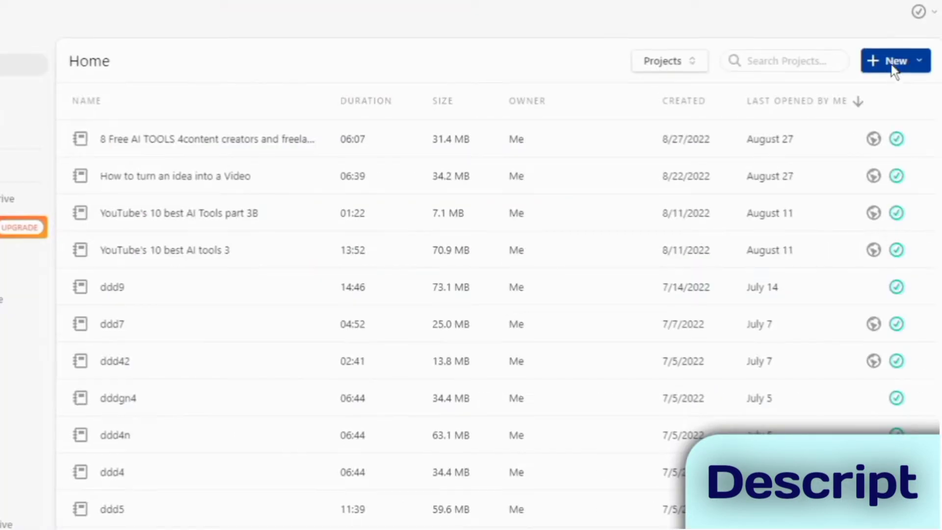
Create a new project named aivoiceover1 and paste the voiceover script into it.
{"action": "left_click", "coordinate": [894, 63]}
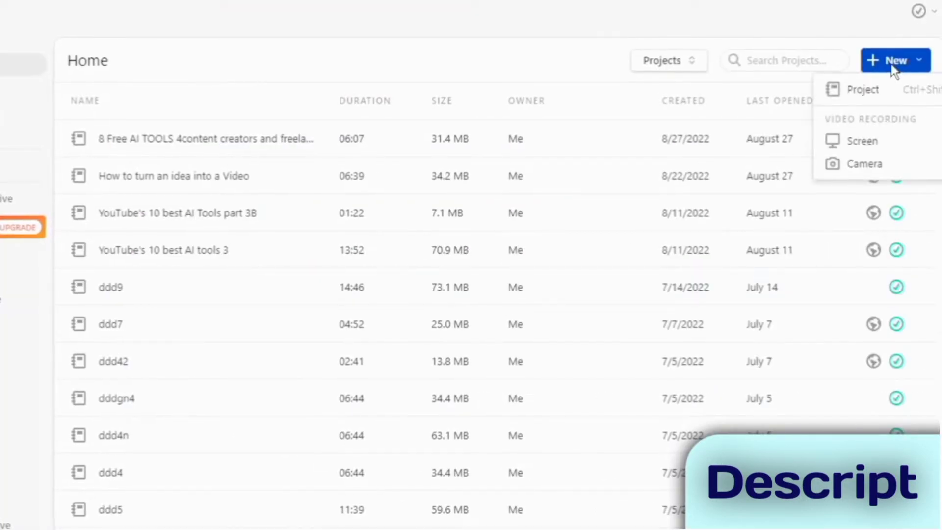
{"action": "left_click", "coordinate": [869, 96]}
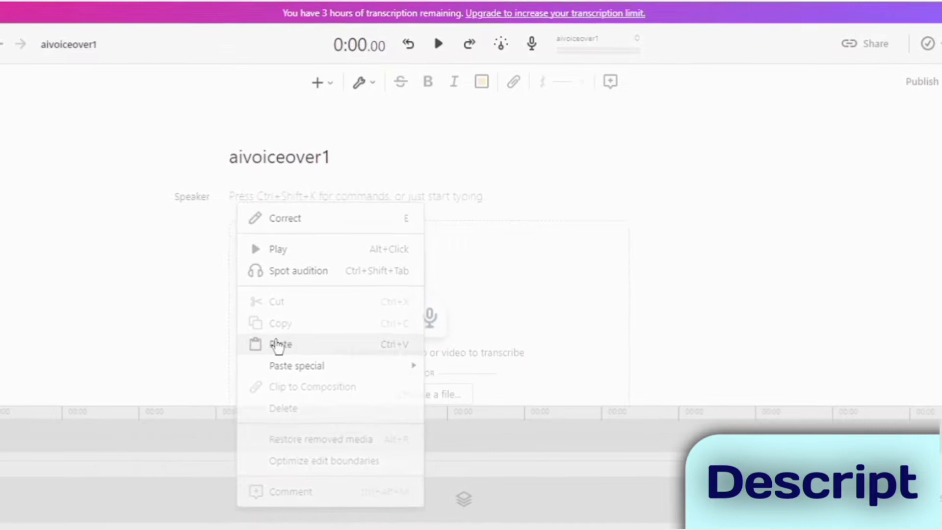
{"action": "left_click", "coordinate": [275, 346]}
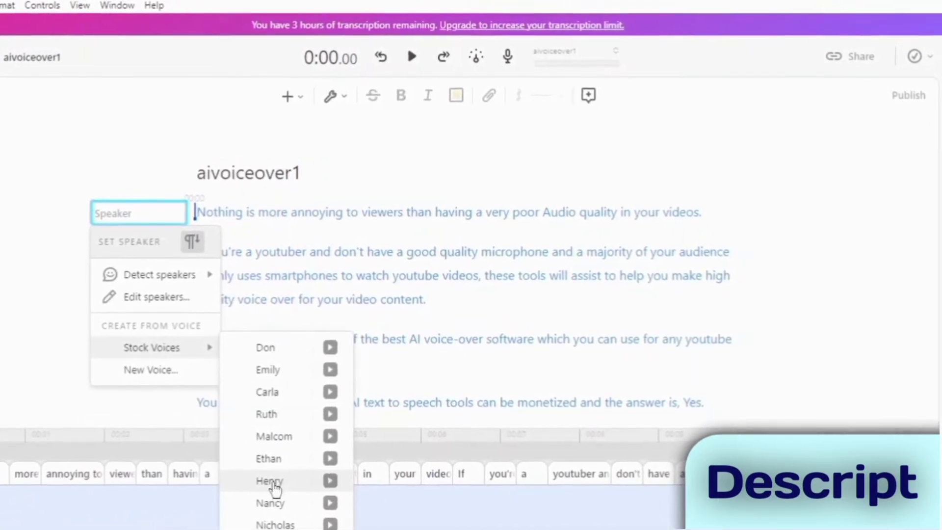
Assign the stock voice Henry as the speaker for the script.
{"action": "left_click", "coordinate": [276, 487]}
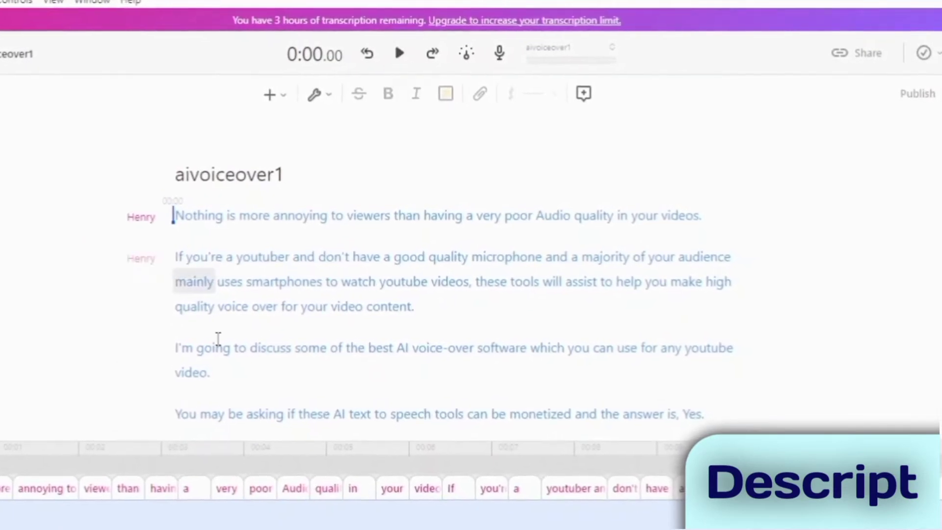
{"action": "scroll", "coordinate": [222, 362], "scroll_direction": "down", "scroll_amount": 10}
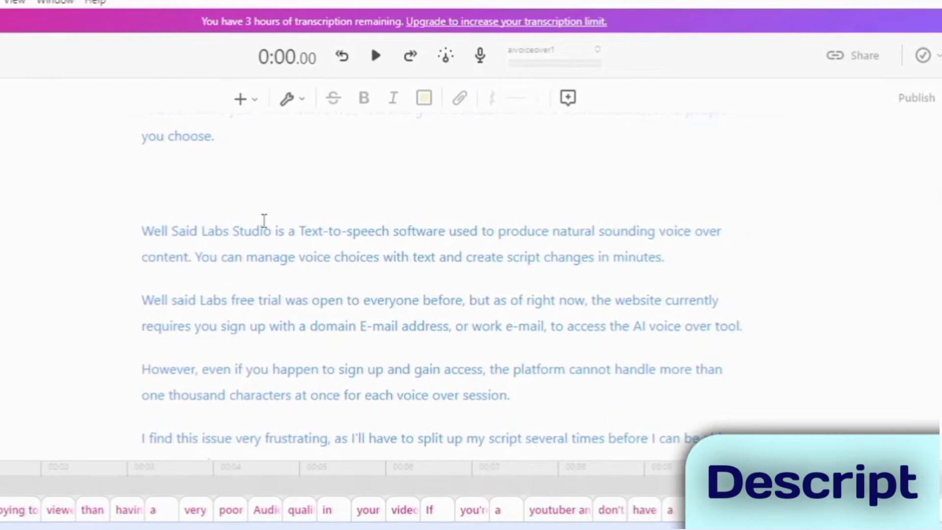
{"action": "scroll", "coordinate": [265, 343], "scroll_direction": "up", "scroll_amount": 10}
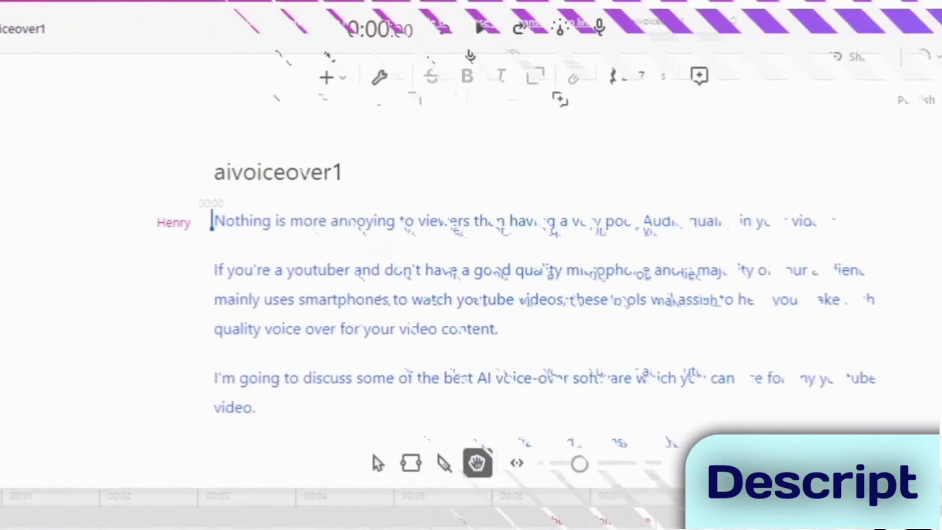
Preview the generated Henry narration briefly, then pause it and review the script.
{"action": "left_click", "coordinate": [370, 56]}
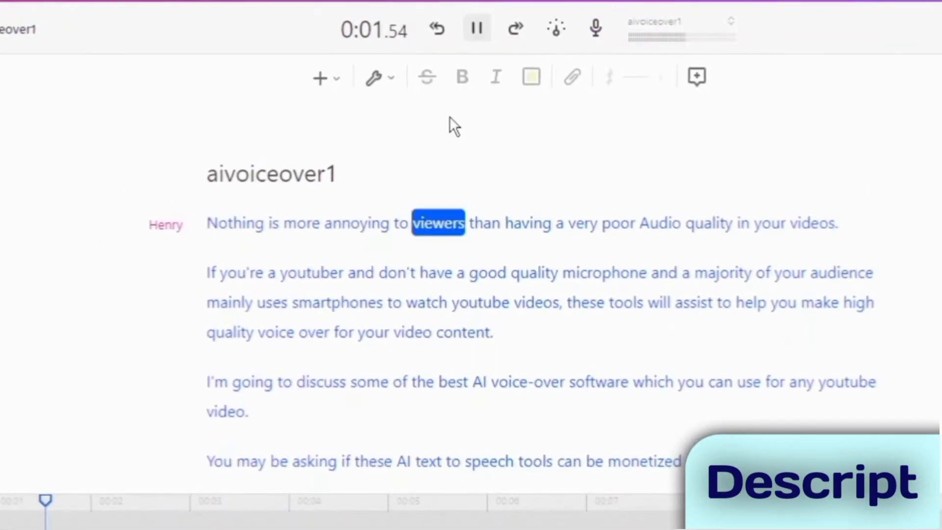
{"action": "left_click", "coordinate": [472, 31]}
{"action": "scroll", "coordinate": [311, 426], "scroll_direction": "down", "scroll_amount": 15}
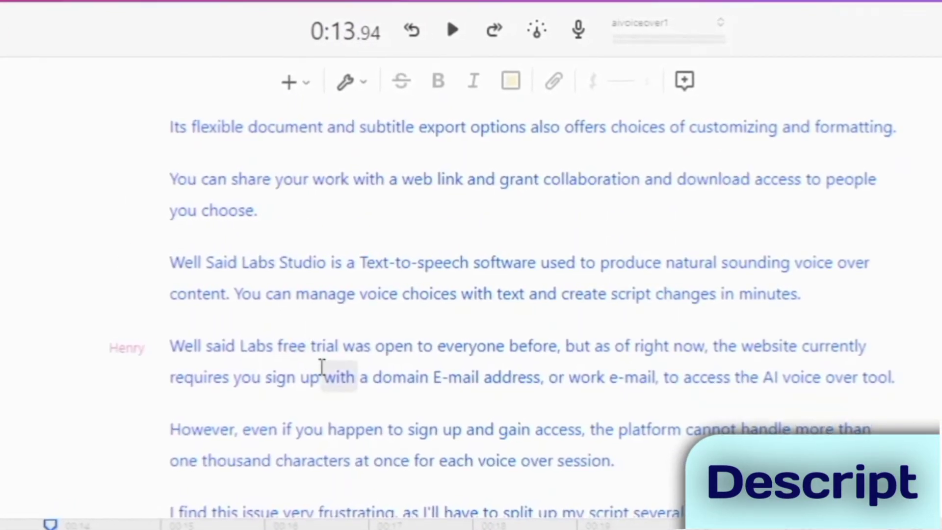
{"action": "scroll", "coordinate": [396, 324], "scroll_direction": "down", "scroll_amount": 20}
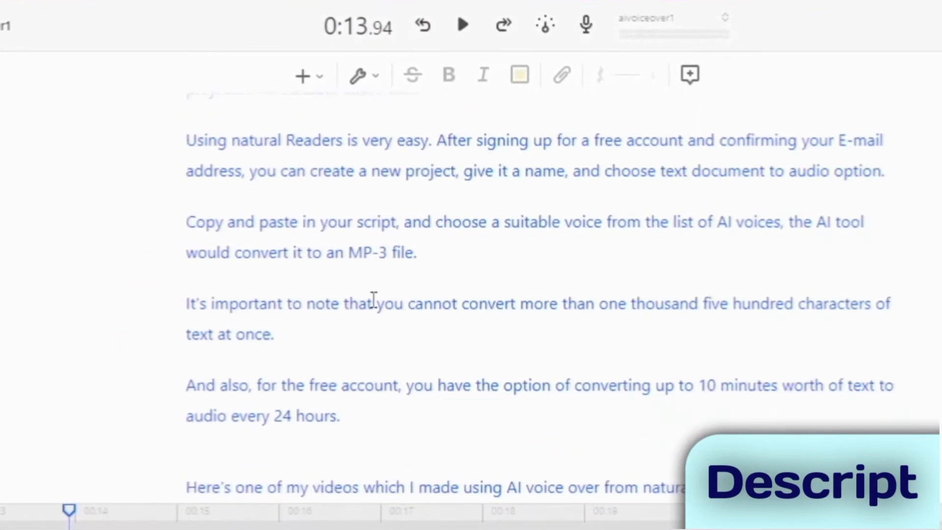
{"action": "scroll", "coordinate": [380, 291], "scroll_direction": "down", "scroll_amount": 15}
{"action": "scroll", "coordinate": [383, 343], "scroll_direction": "up", "scroll_amount": 15}
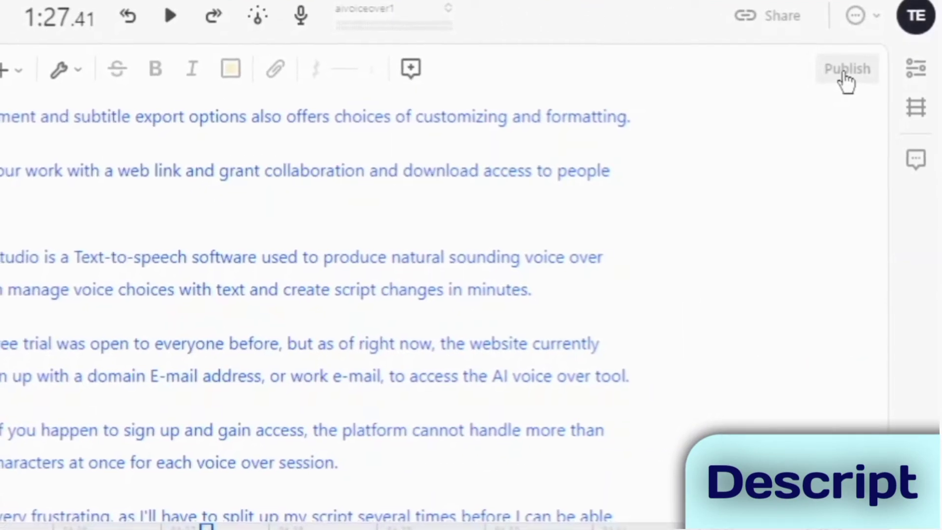
Publish aivoiceover1 to the web as Unlisted, allowing comments and showing the transcript.
{"action": "left_click", "coordinate": [845, 67]}
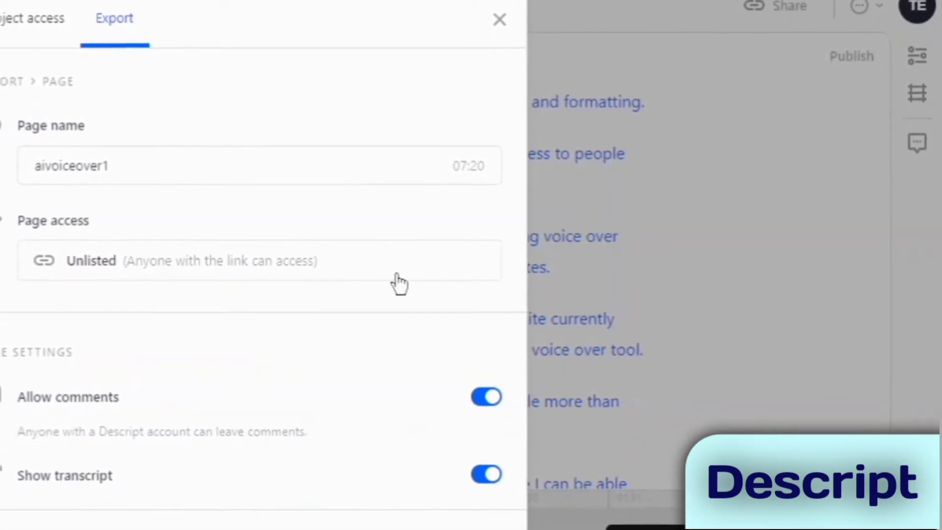
{"action": "scroll", "coordinate": [407, 312], "scroll_direction": "down", "scroll_amount": 1}
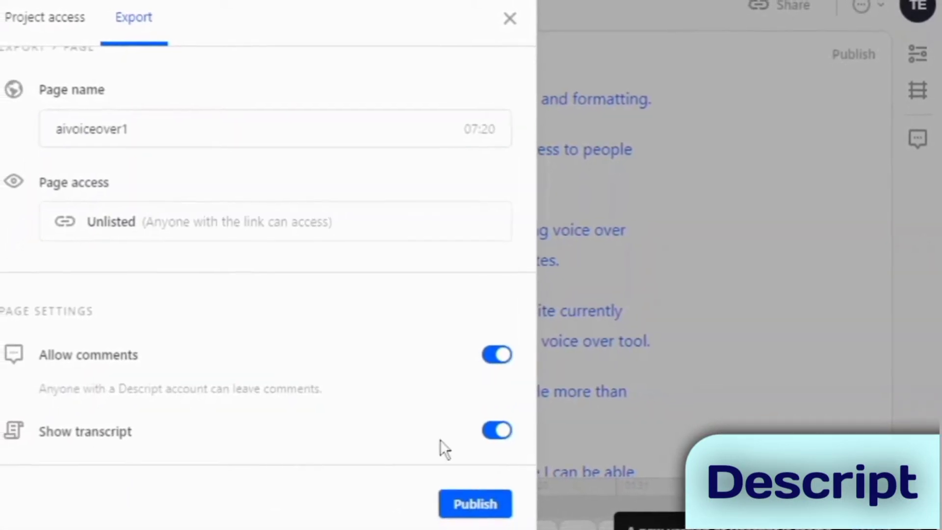
{"action": "left_click", "coordinate": [479, 502]}
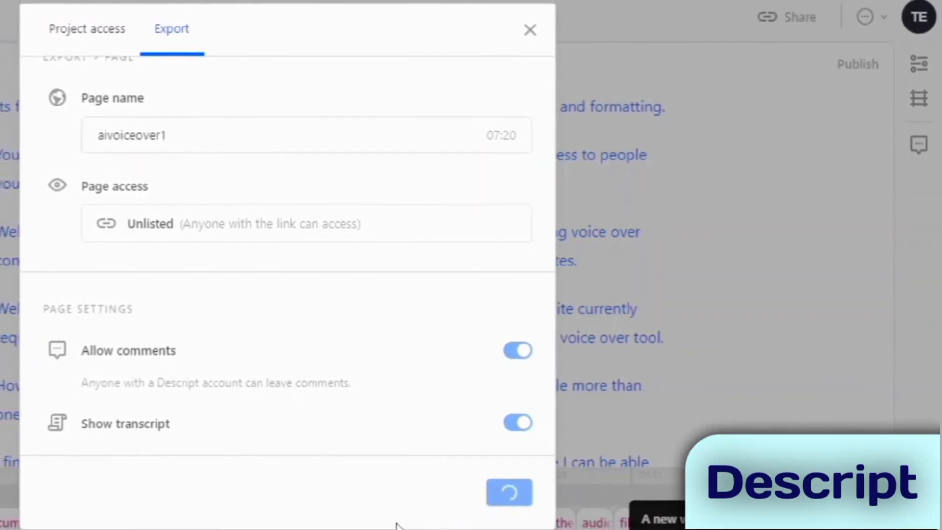
{"action": "mouse_move", "coordinate": [275, 529]}
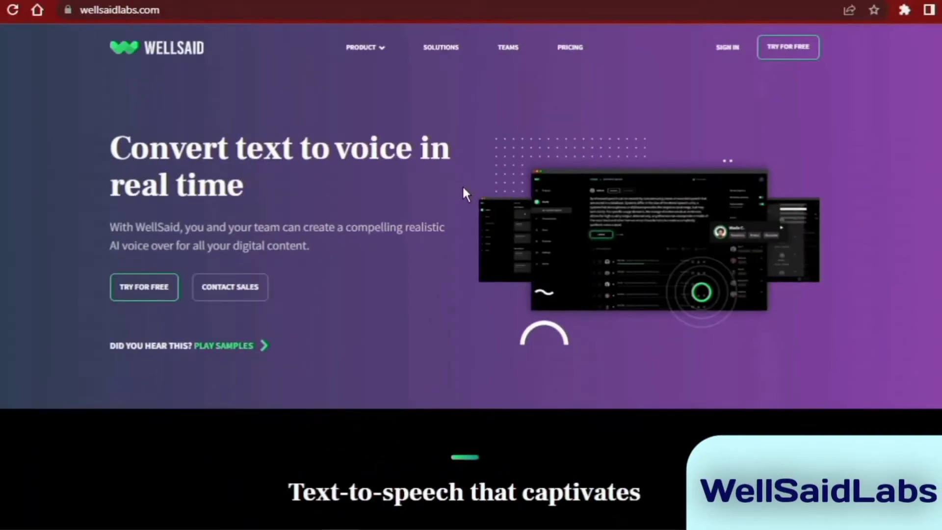
Scroll the WellSaid Labs homepage and play one of the voice samples.
{"action": "scroll", "coordinate": [462, 184], "scroll_direction": "down", "scroll_amount": 15}
{"action": "scroll", "coordinate": [463, 188], "scroll_direction": "down", "scroll_amount": 20}
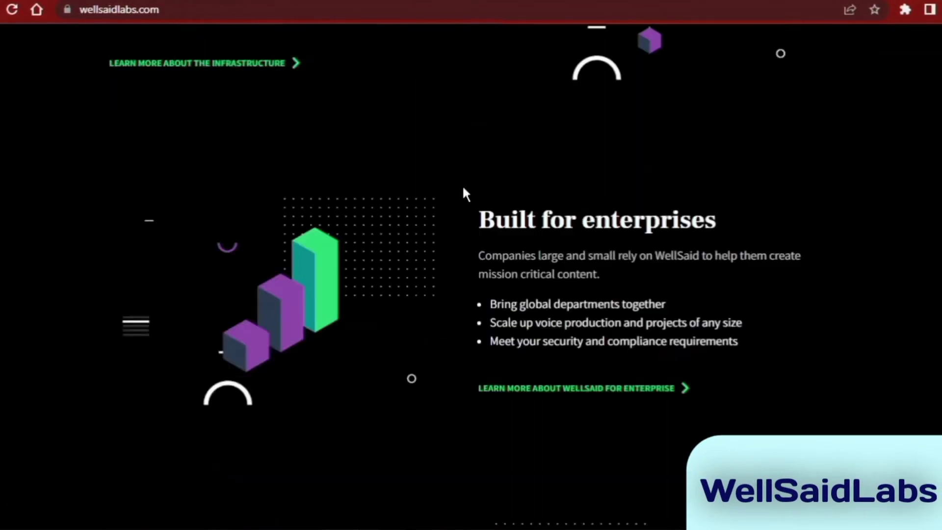
{"action": "scroll", "coordinate": [462, 184], "scroll_direction": "up", "scroll_amount": 15}
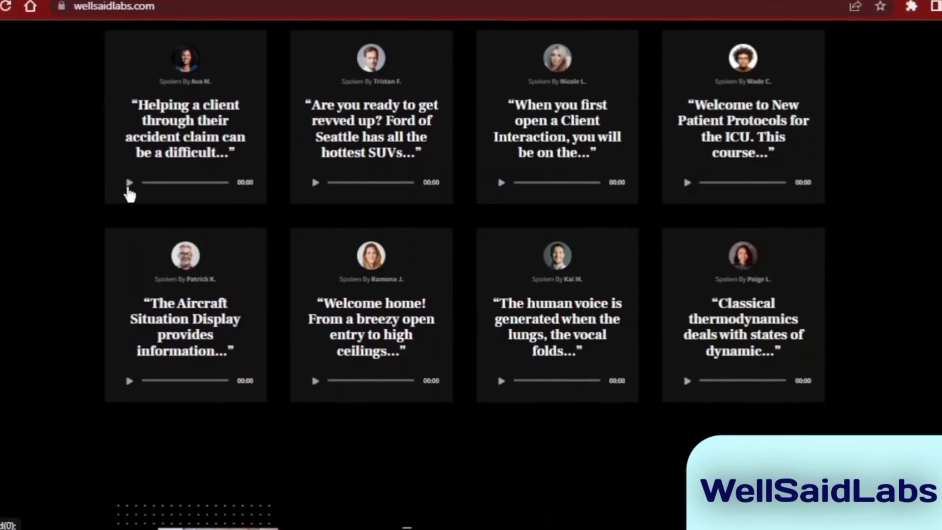
{"action": "left_click", "coordinate": [315, 182]}
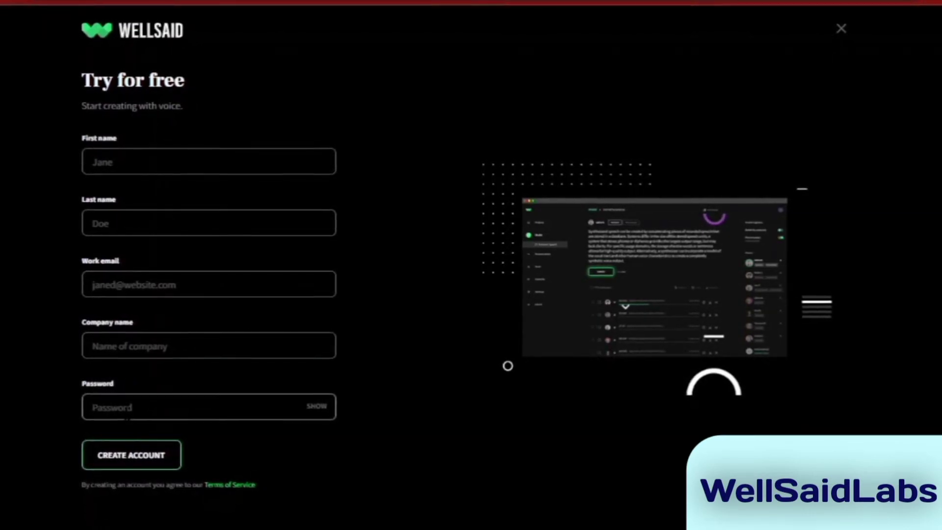
Go to WellSaid Labs pricing and review the Trial, Maker, Creative, Producer and Team plans.
{"action": "scroll", "coordinate": [206, 295], "scroll_direction": "up", "scroll_amount": 2}
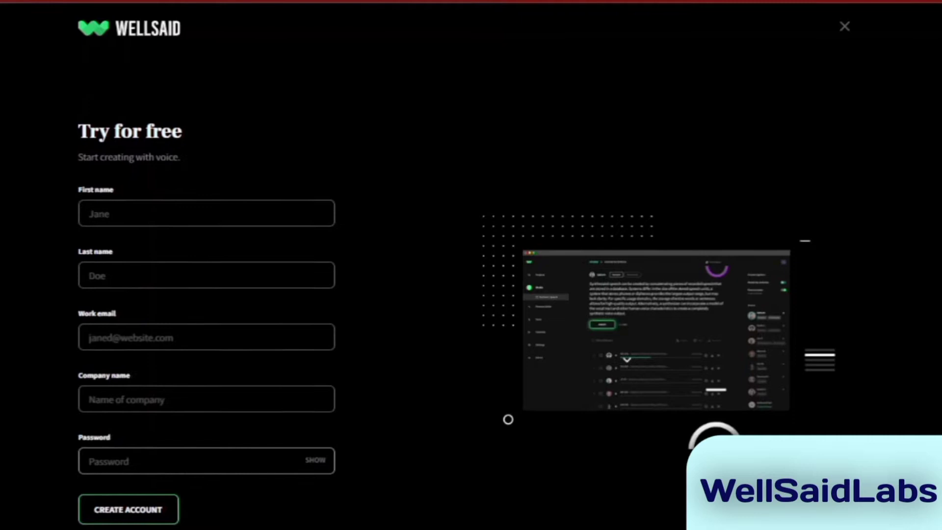
{"action": "scroll", "coordinate": [206, 294], "scroll_direction": "down", "scroll_amount": 2}
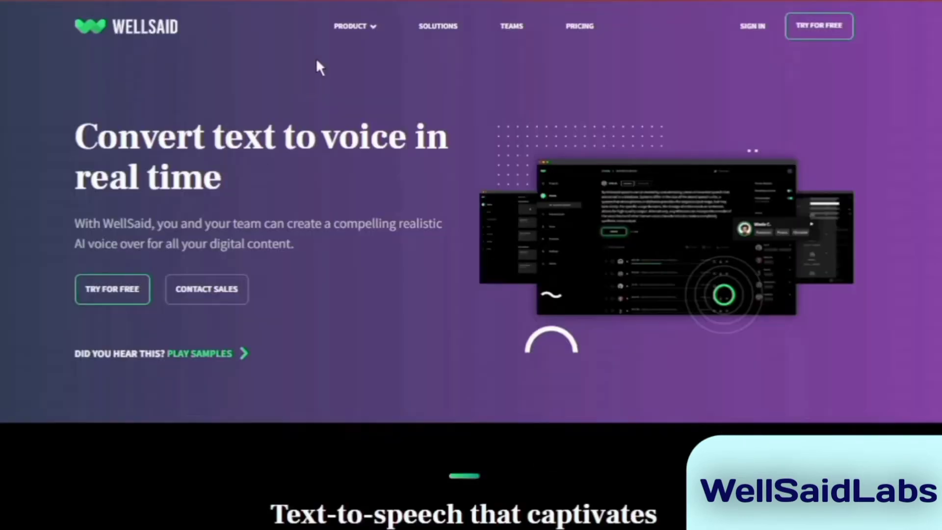
{"action": "left_click", "coordinate": [586, 25]}
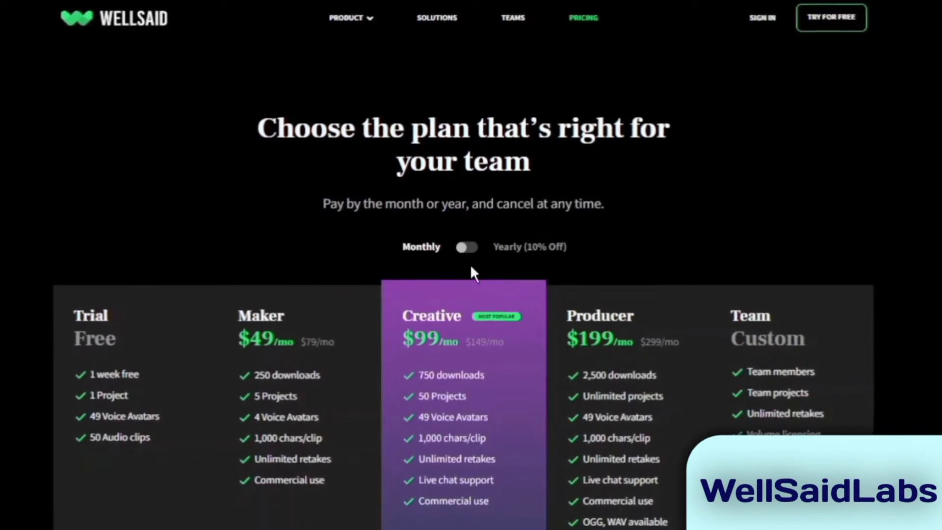
{"action": "scroll", "coordinate": [473, 265], "scroll_direction": "down", "scroll_amount": 5}
{"action": "scroll", "coordinate": [392, 218], "scroll_direction": "up", "scroll_amount": 5}
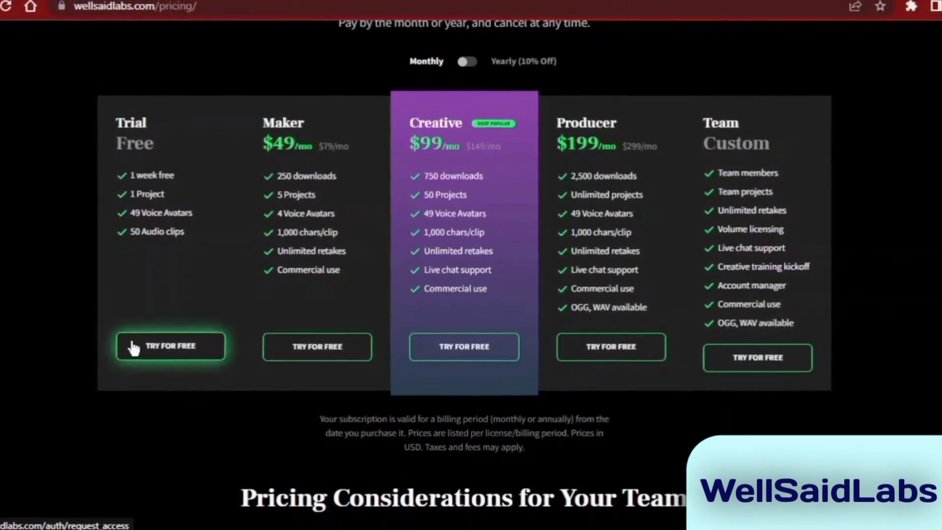
{"action": "scroll", "coordinate": [158, 317], "scroll_direction": "up", "scroll_amount": 4}
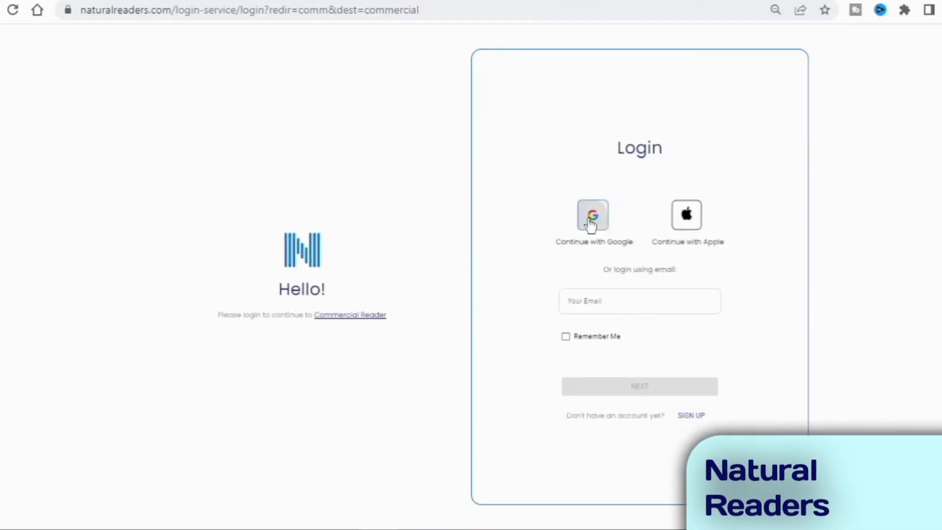
Sign in to NaturalReaders with Google and bring up the new-file options.
{"action": "left_click", "coordinate": [591, 221]}
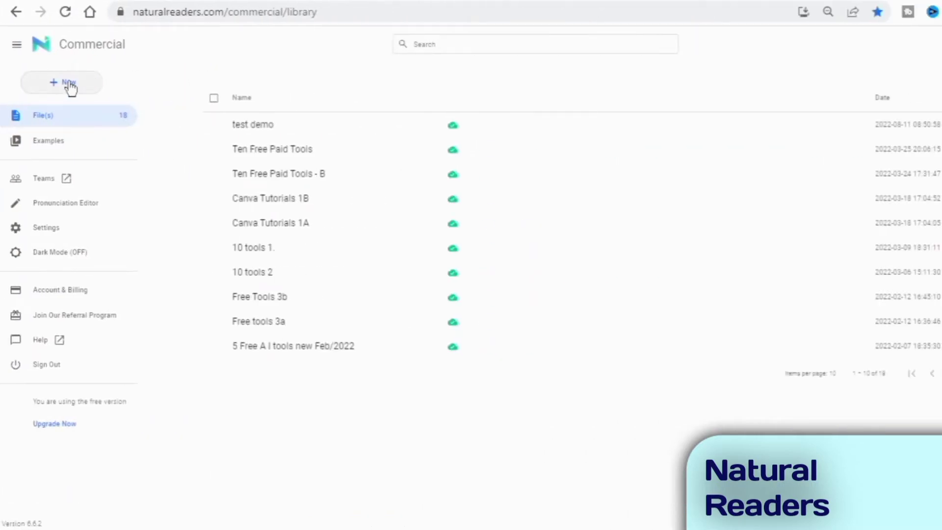
{"action": "left_click", "coordinate": [69, 82]}
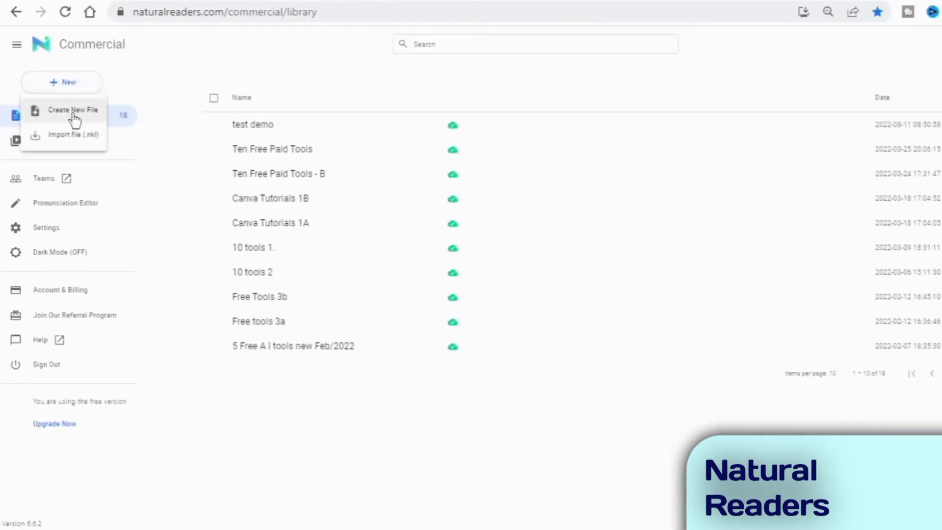
Create a new file and paste the voiceover script into its text area.
{"action": "left_click", "coordinate": [73, 112]}
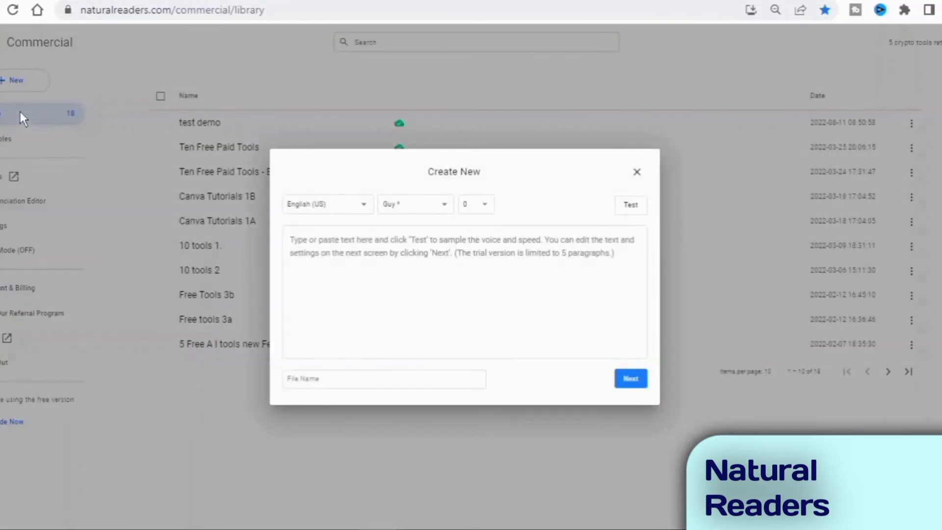
{"action": "left_click", "coordinate": [335, 241]}
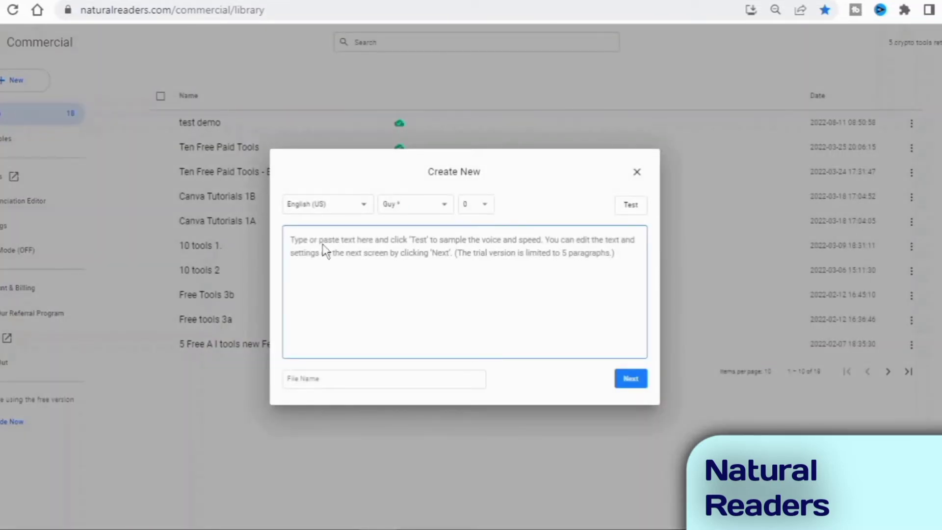
{"action": "key", "text": "Return"}
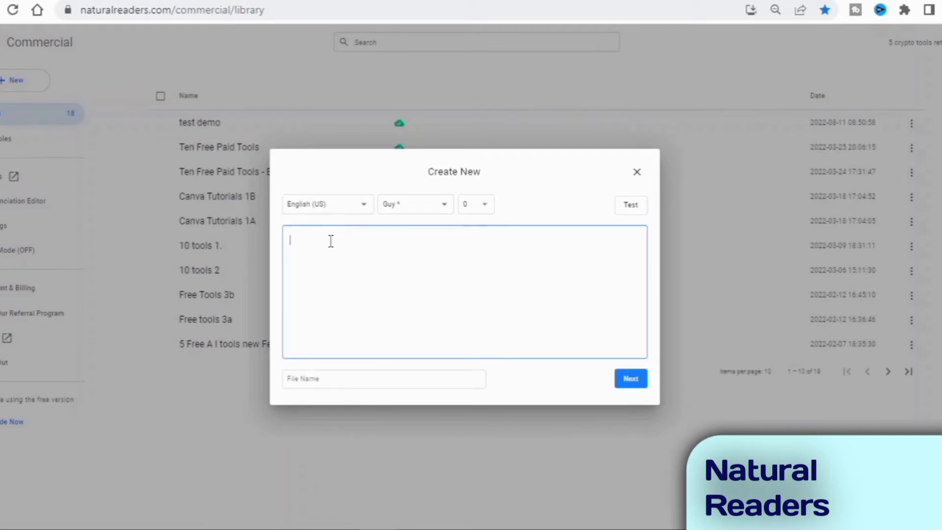
{"action": "right_click", "coordinate": [330, 241]}
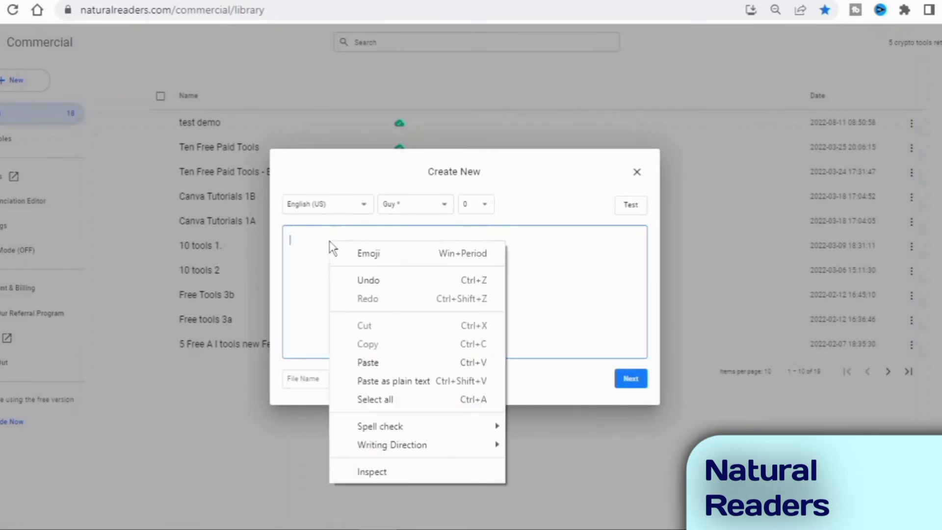
{"action": "left_click", "coordinate": [368, 362]}
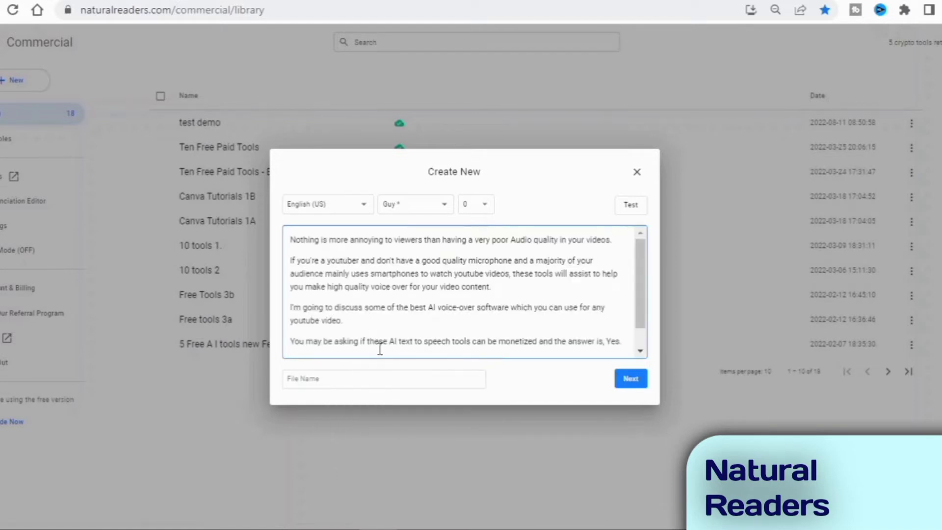
{"action": "left_click", "coordinate": [402, 377]}
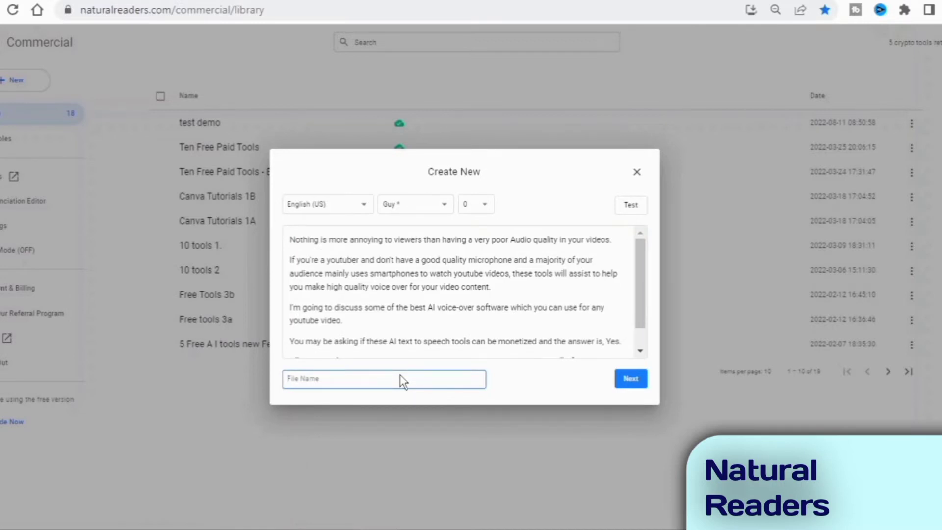
Name the file voice3, keeping the Guy voice at speed 0 and the default language.
{"action": "type", "text": "voice3"}
{"action": "left_click", "coordinate": [483, 206]}
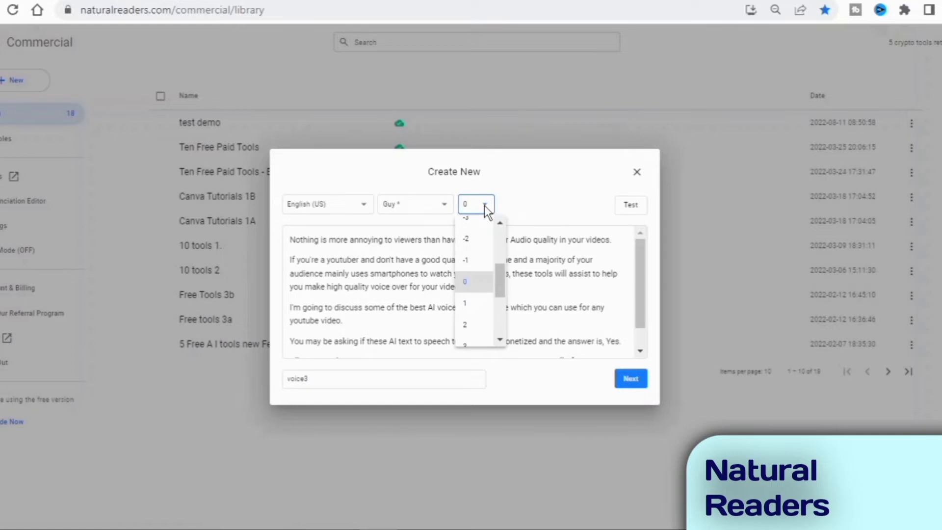
{"action": "left_click", "coordinate": [441, 206]}
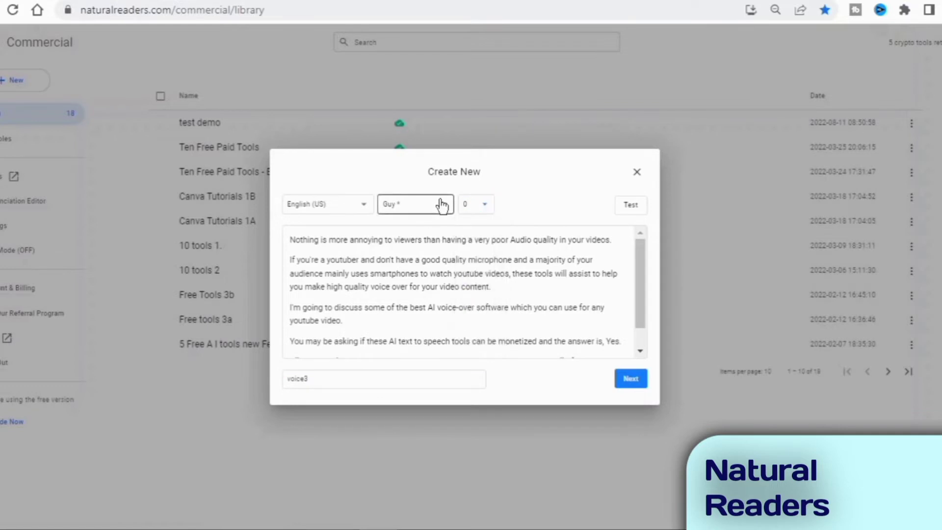
{"action": "left_click", "coordinate": [443, 207]}
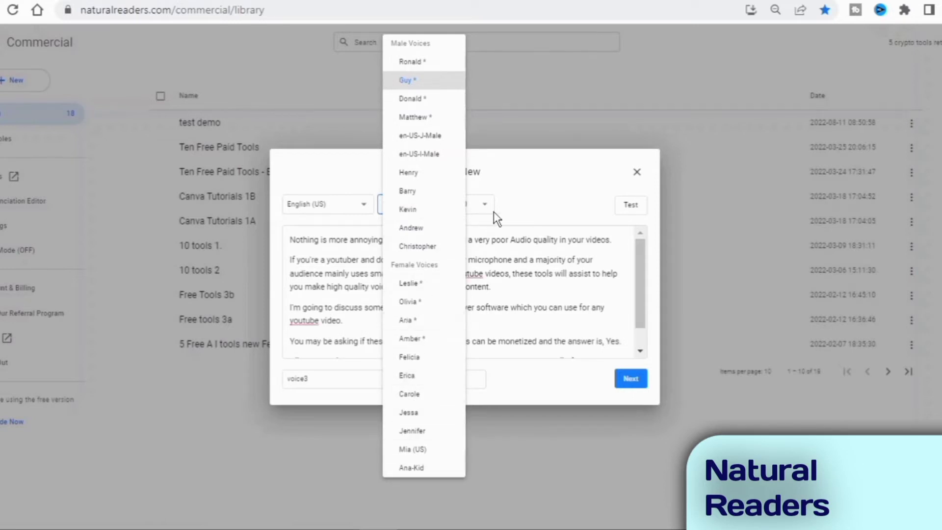
{"action": "left_click", "coordinate": [353, 210]}
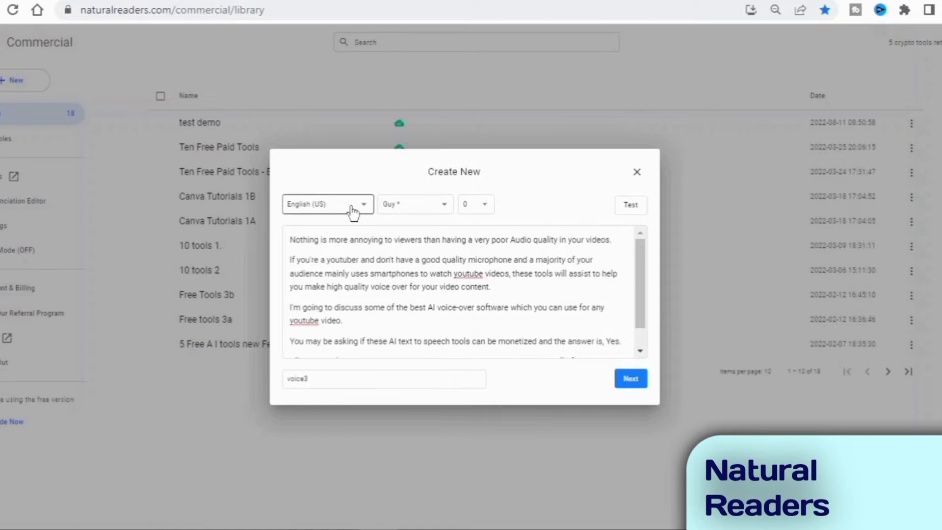
{"action": "left_click", "coordinate": [353, 210]}
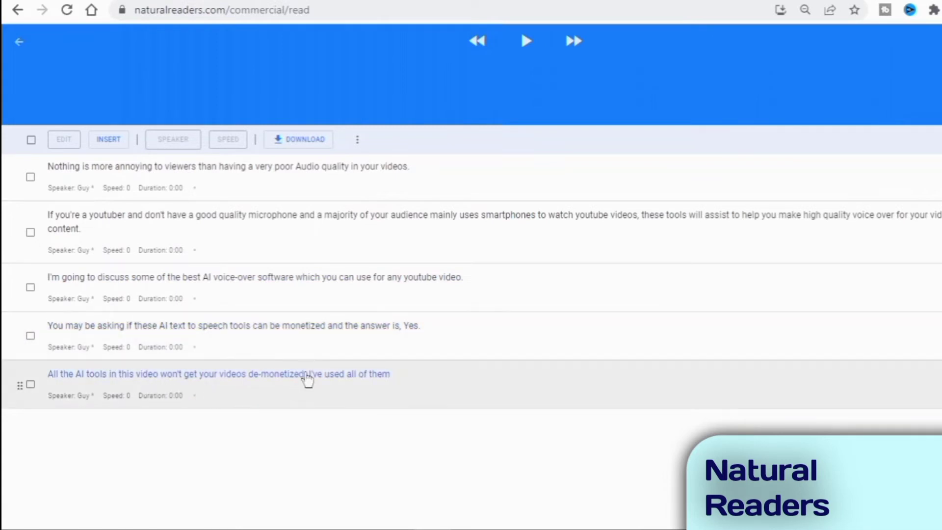
Play all five sentences of the voice3 script aloud in the Guy voice.
{"action": "left_click", "coordinate": [524, 48]}
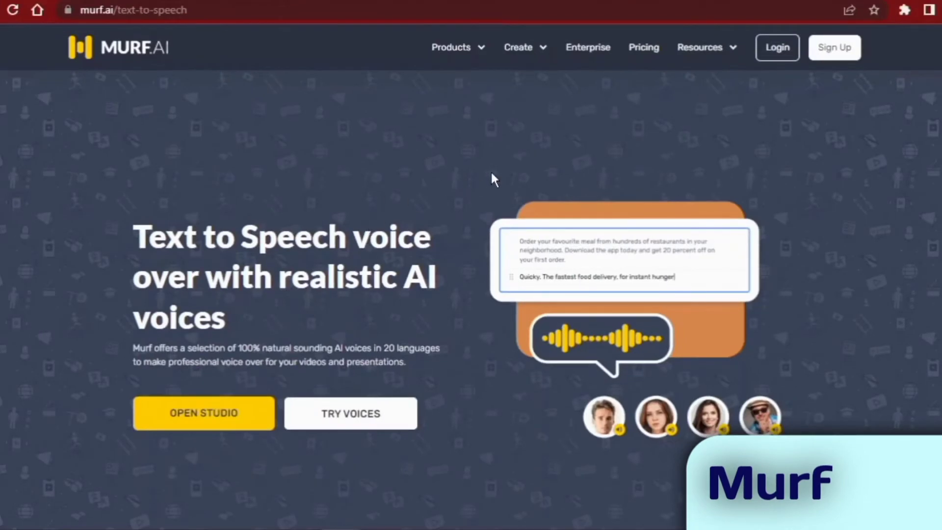
Scroll down through the Murf text-to-speech page and back up to review its features.
{"action": "scroll", "coordinate": [491, 173], "scroll_direction": "down", "scroll_amount": 20}
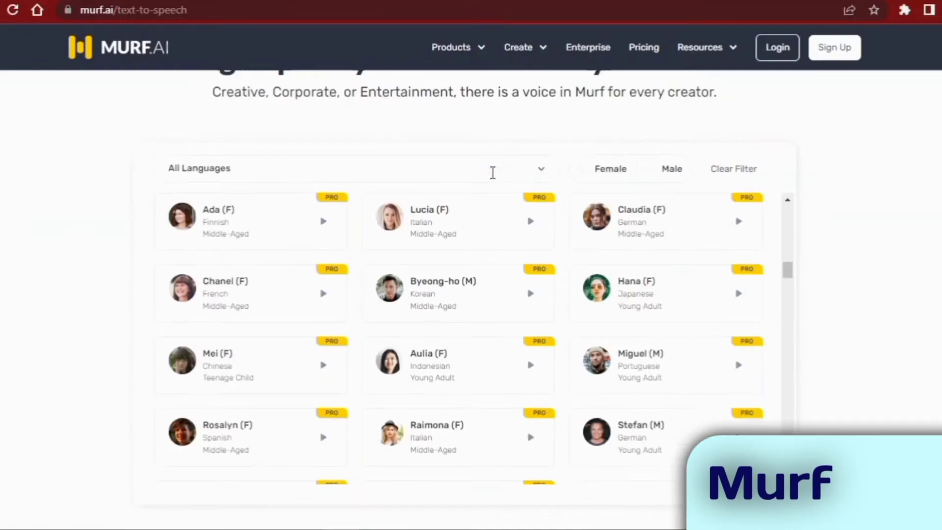
{"action": "scroll", "coordinate": [492, 172], "scroll_direction": "down", "scroll_amount": 4}
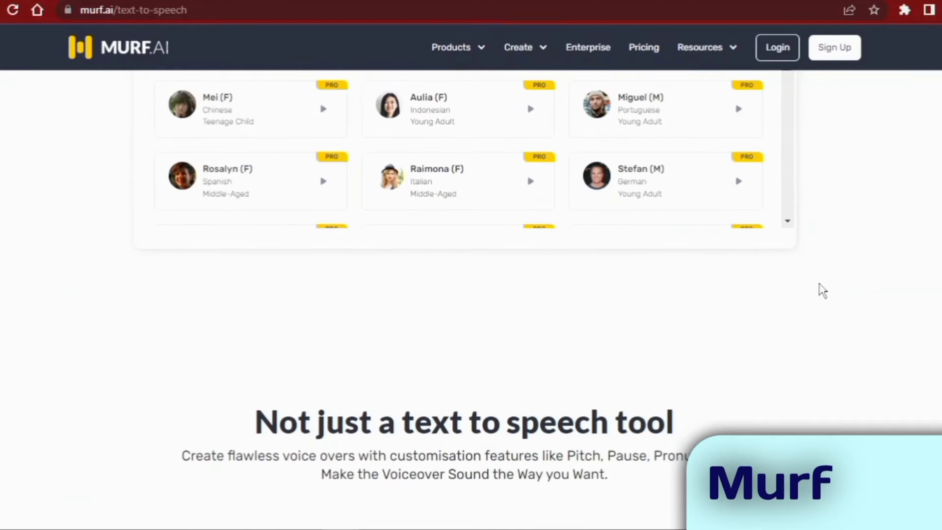
{"action": "scroll", "coordinate": [822, 291], "scroll_direction": "down", "scroll_amount": 12}
{"action": "scroll", "coordinate": [822, 290], "scroll_direction": "down", "scroll_amount": 15}
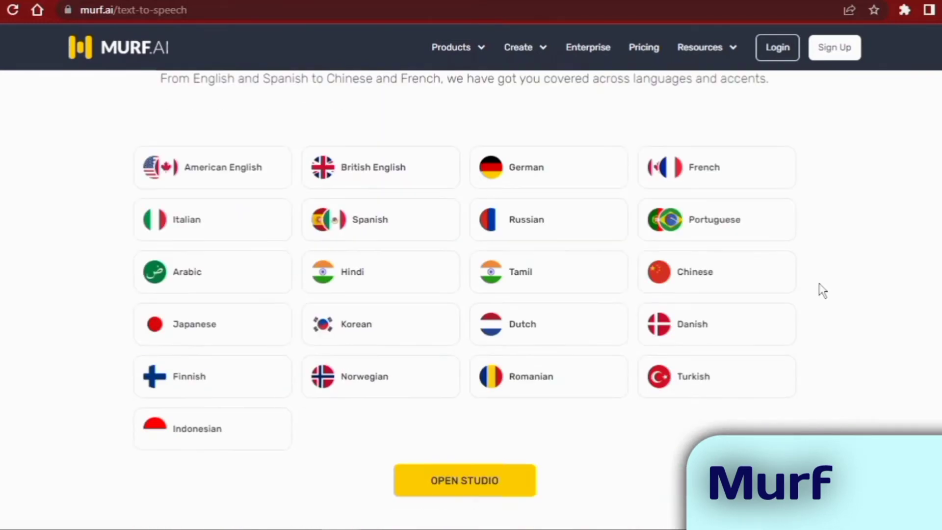
{"action": "scroll", "coordinate": [821, 291], "scroll_direction": "down", "scroll_amount": 10}
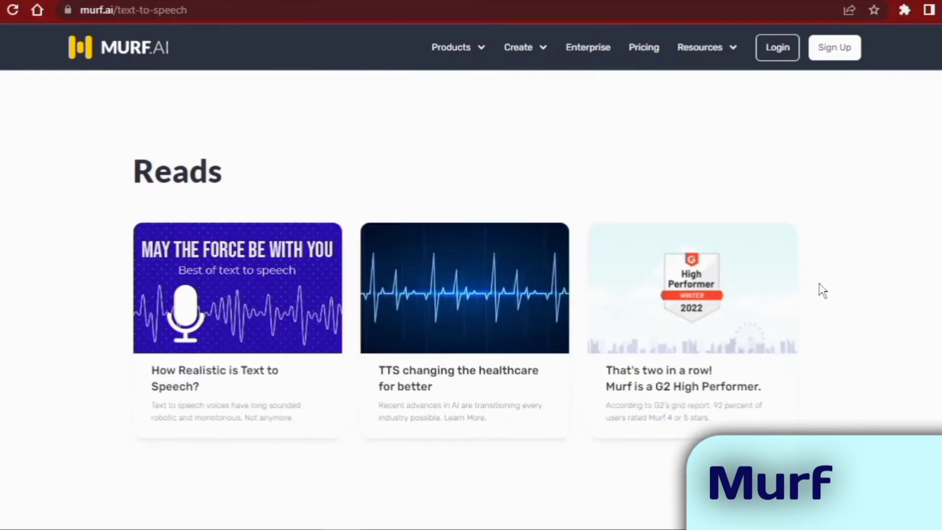
{"action": "scroll", "coordinate": [823, 291], "scroll_direction": "down", "scroll_amount": 20}
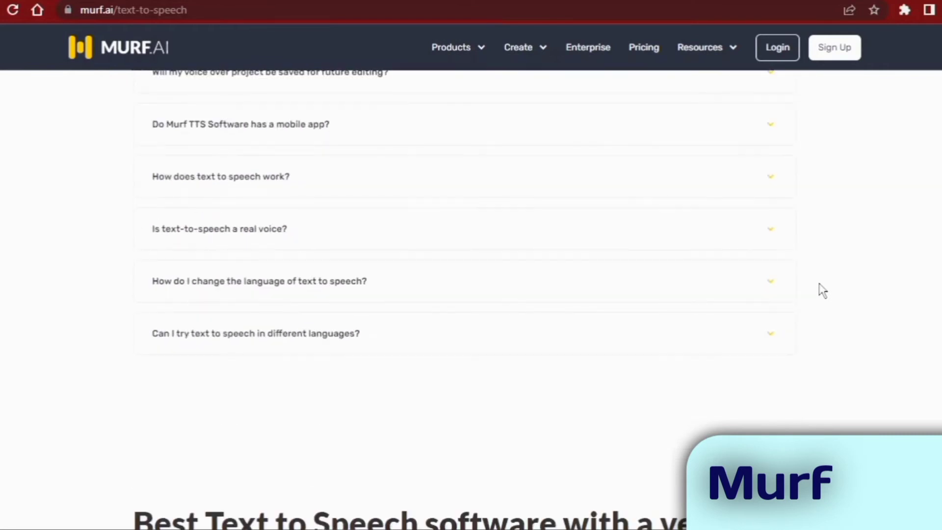
{"action": "scroll", "coordinate": [823, 290], "scroll_direction": "down", "scroll_amount": 10}
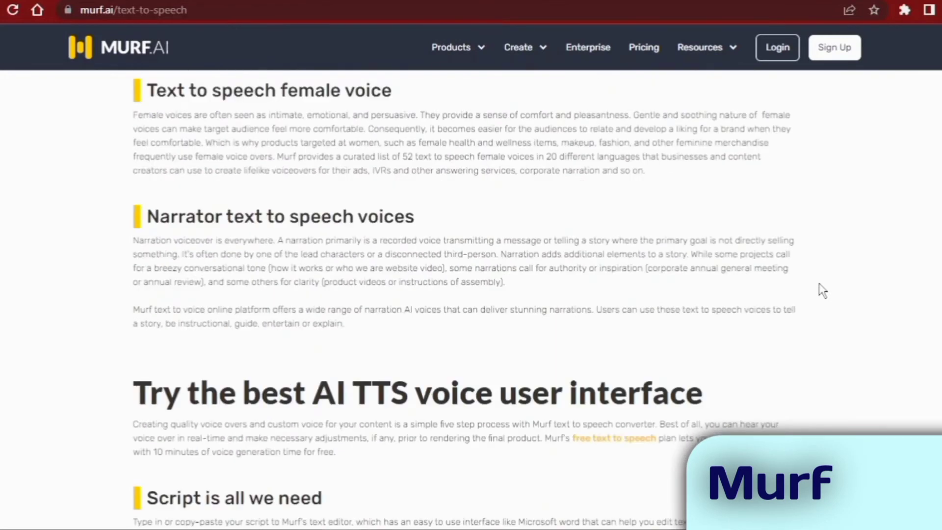
{"action": "scroll", "coordinate": [822, 291], "scroll_direction": "down", "scroll_amount": 20}
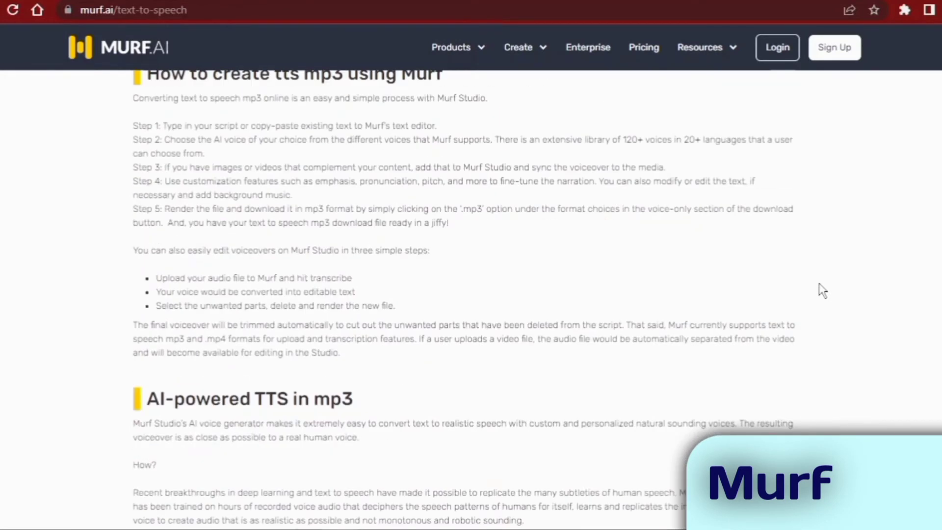
{"action": "scroll", "coordinate": [823, 290], "scroll_direction": "up", "scroll_amount": 20}
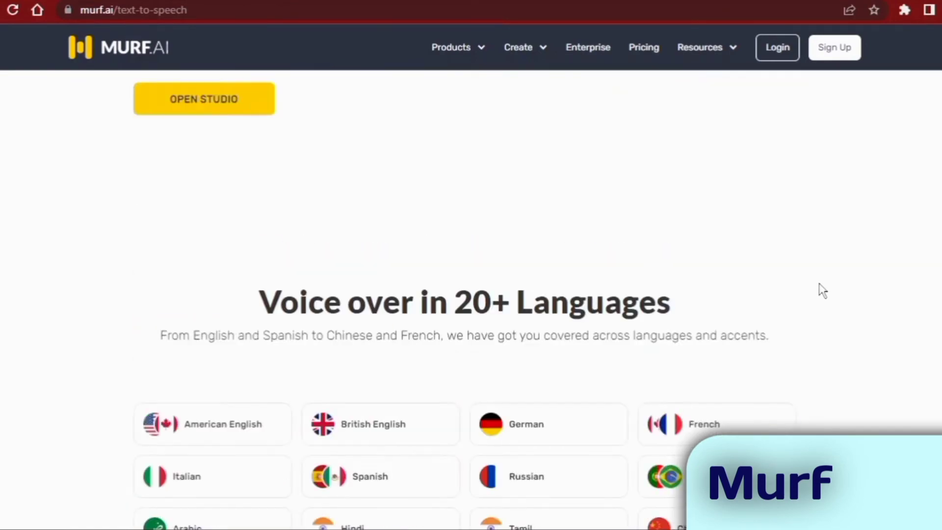
{"action": "scroll", "coordinate": [823, 290], "scroll_direction": "up", "scroll_amount": 20}
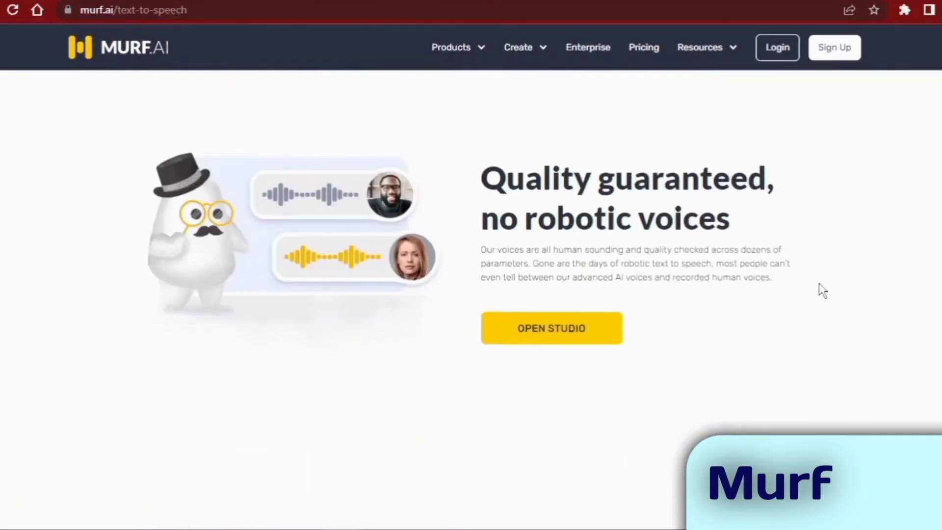
{"action": "scroll", "coordinate": [823, 291], "scroll_direction": "up", "scroll_amount": 8}
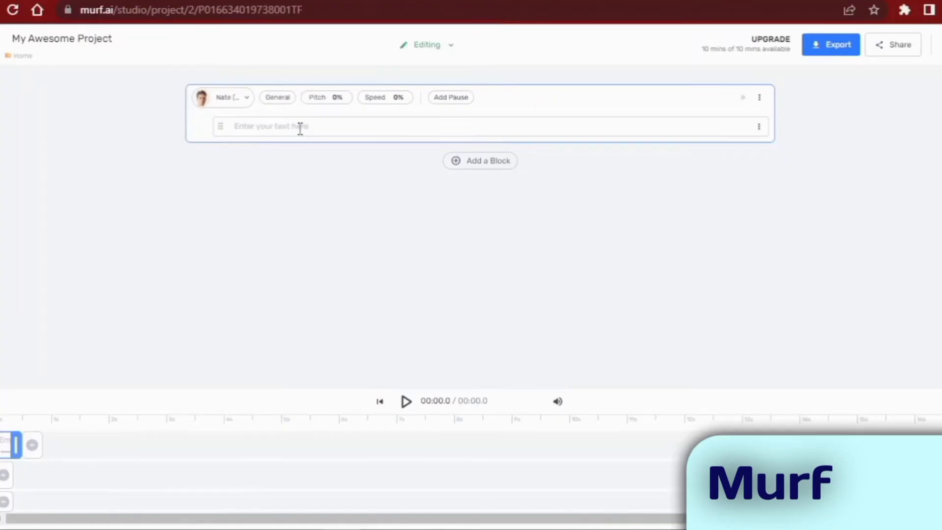
Paste the script into the Murf project, split into one block per sentence.
{"action": "right_click", "coordinate": [300, 127]}
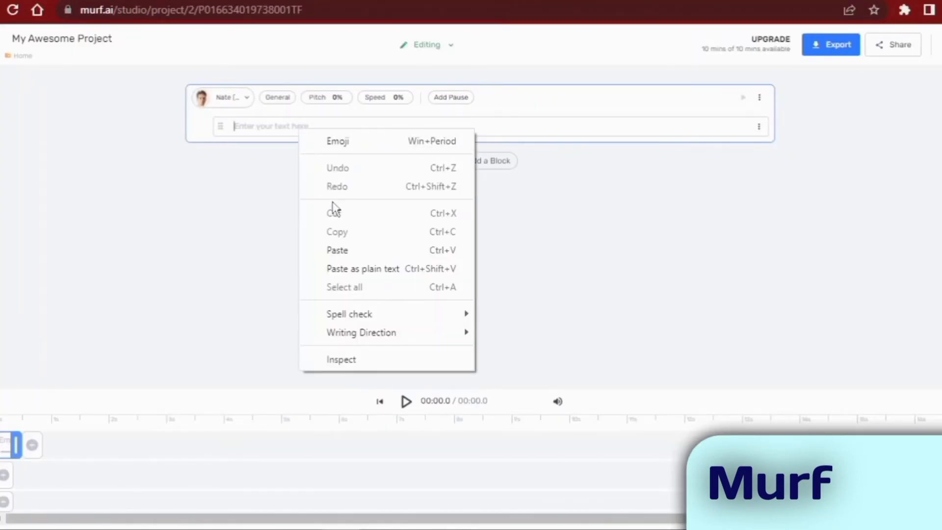
{"action": "left_click", "coordinate": [337, 251]}
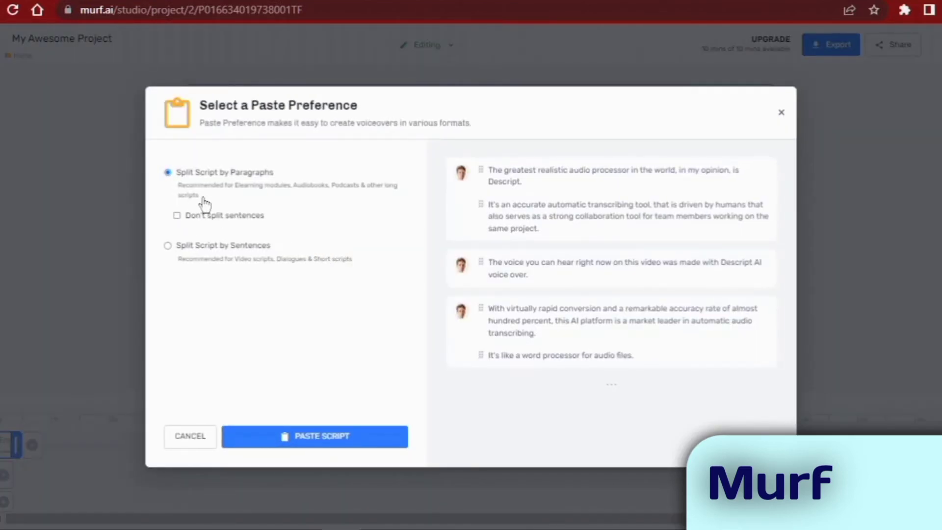
{"action": "left_click", "coordinate": [168, 246]}
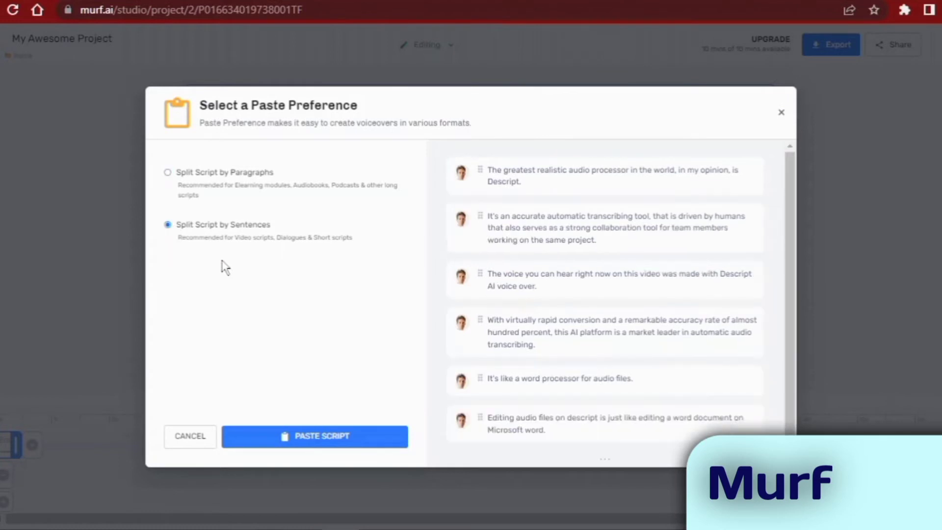
Paste the script and generate Nate's narration of about 1:06.8 for the sentence blocks.
{"action": "left_click", "coordinate": [317, 439]}
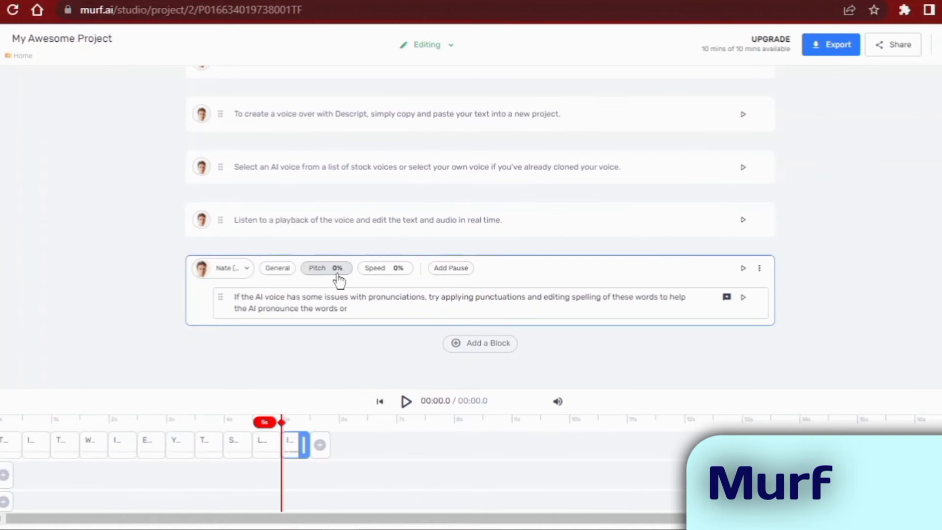
{"action": "scroll", "coordinate": [338, 280], "scroll_direction": "up", "scroll_amount": 5}
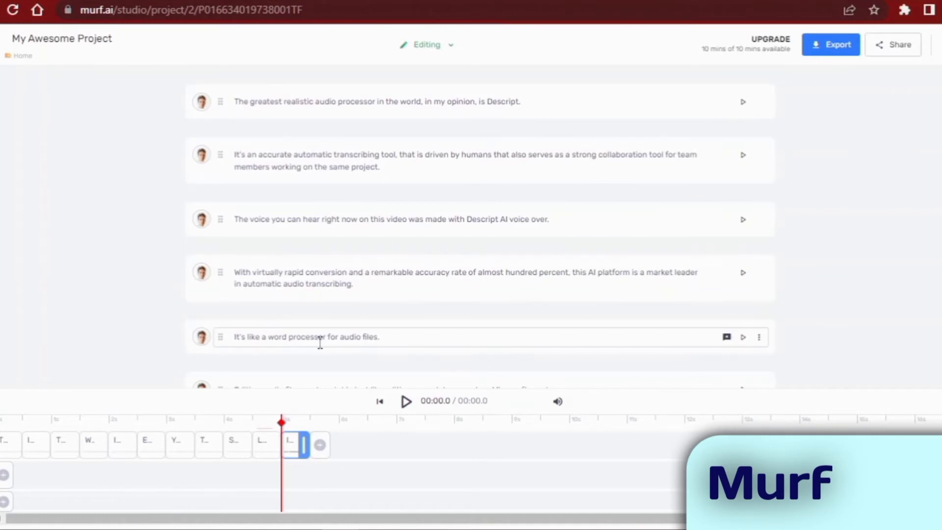
{"action": "scroll", "coordinate": [319, 353], "scroll_direction": "down", "scroll_amount": 8}
{"action": "left_click", "coordinate": [385, 317]}
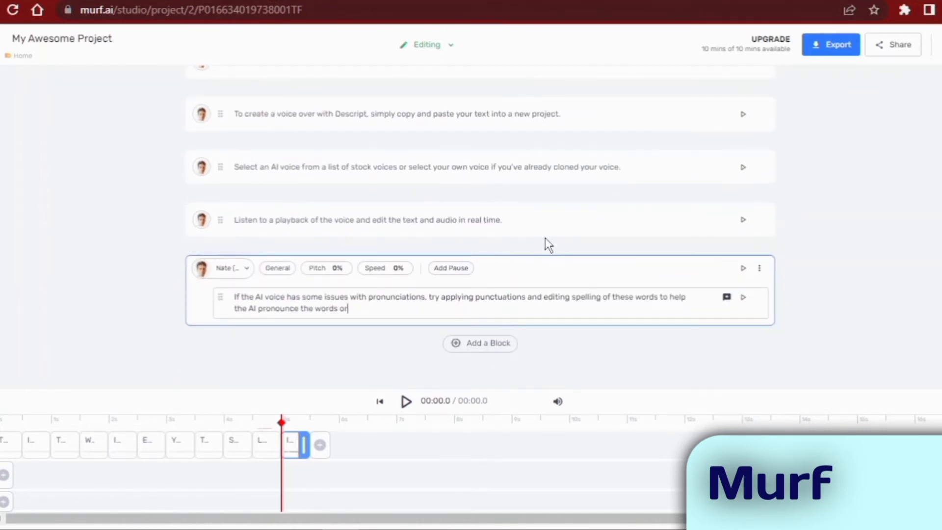
{"action": "scroll", "coordinate": [548, 243], "scroll_direction": "up", "scroll_amount": 5}
{"action": "mouse_move", "coordinate": [756, 49]}
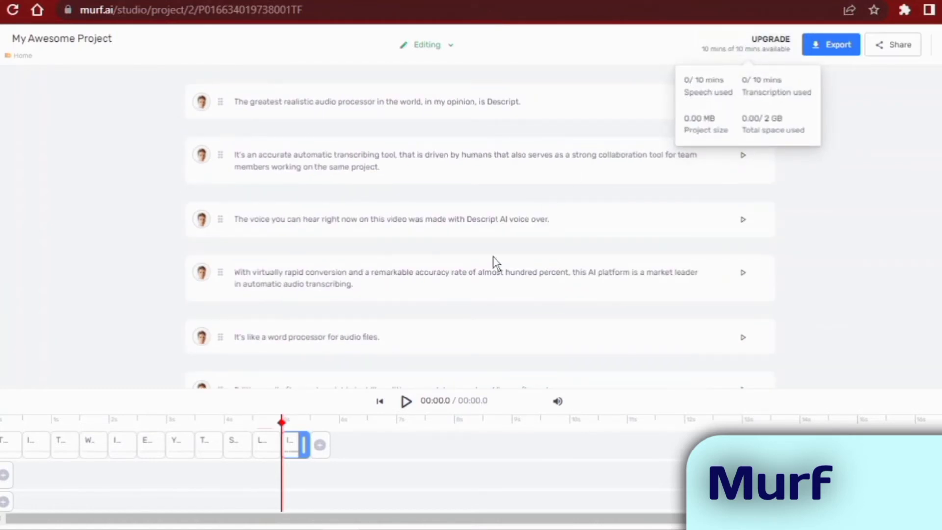
{"action": "scroll", "coordinate": [433, 316], "scroll_direction": "down", "scroll_amount": 5}
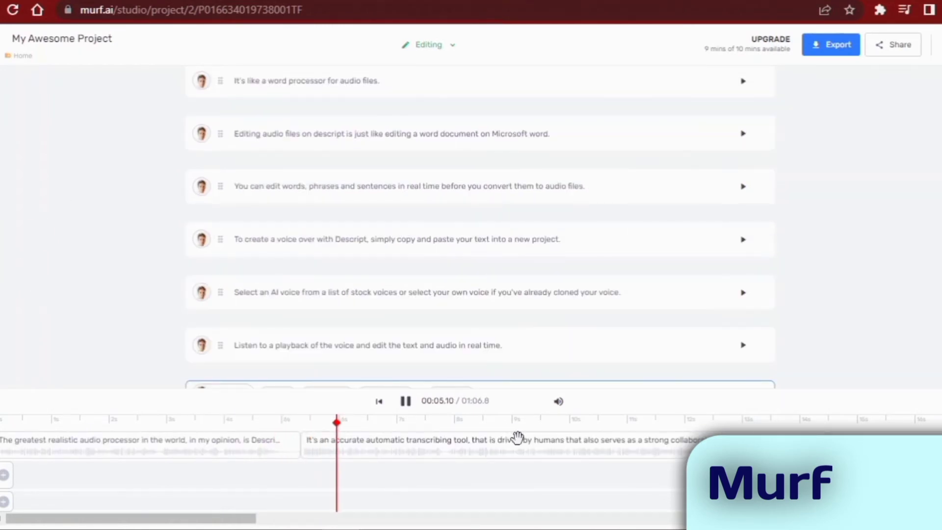
Set the first sentence's pitch to -3% and speed to -17%.
{"action": "left_click", "coordinate": [406, 401]}
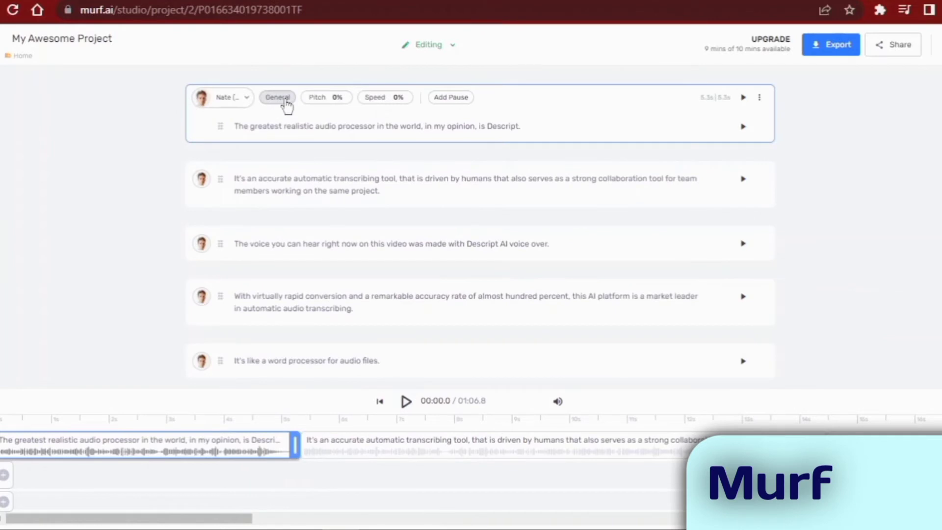
{"action": "left_click", "coordinate": [332, 97]}
{"action": "left_click_drag", "start_coordinate": [324, 128], "coordinate": [361, 131]}
{"action": "left_click", "coordinate": [380, 97]}
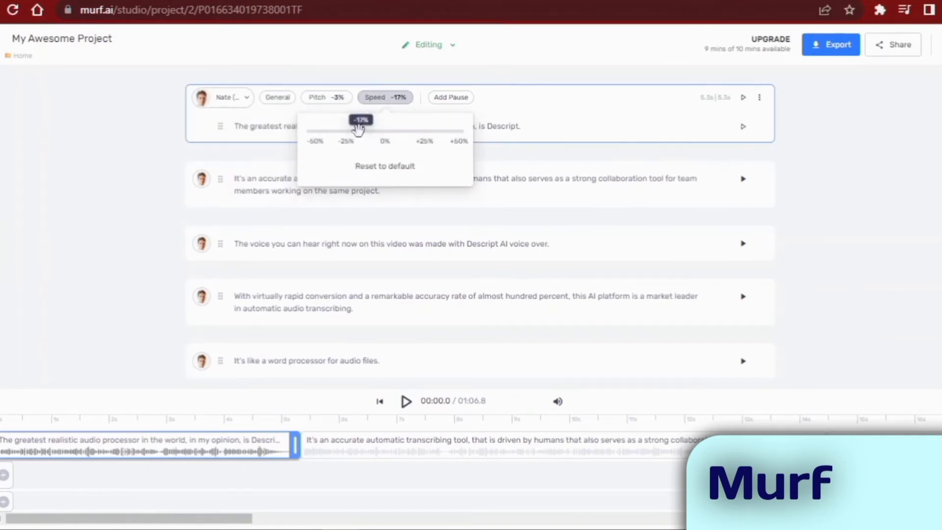
Give the first sentence the Unfriendly voice style.
{"action": "left_click", "coordinate": [447, 97]}
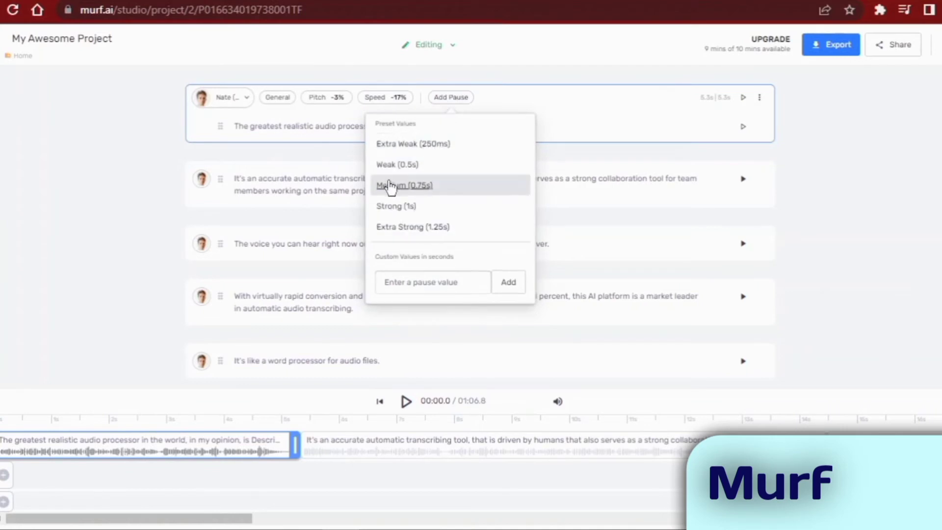
{"action": "left_click", "coordinate": [278, 99]}
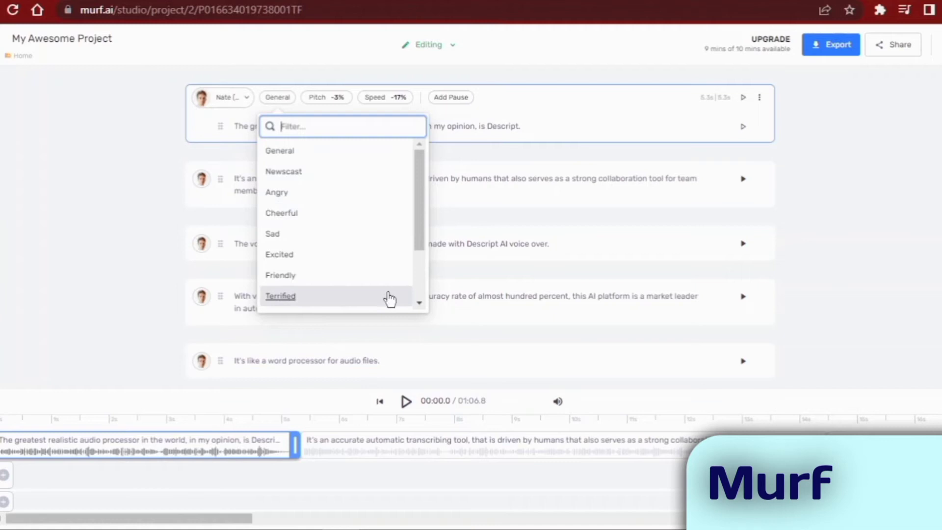
{"action": "scroll", "coordinate": [419, 300], "scroll_direction": "down", "scroll_amount": 2}
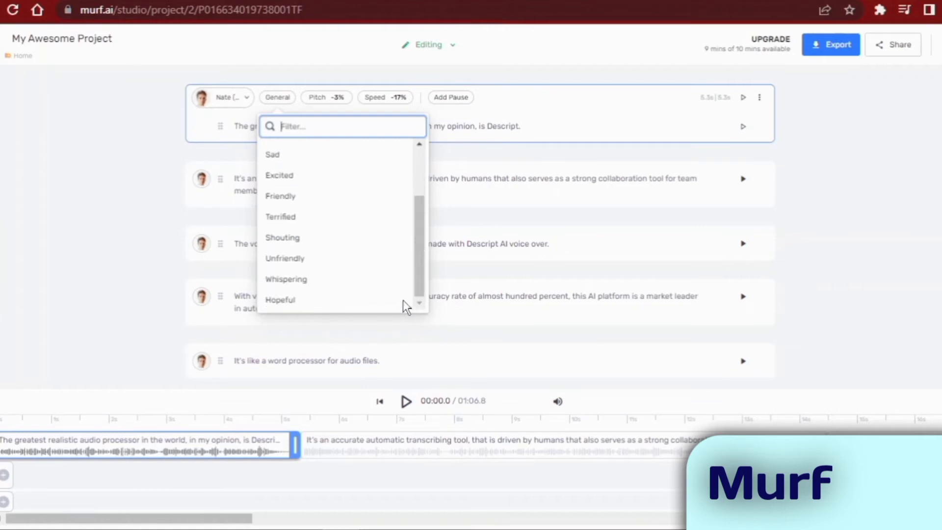
{"action": "left_click", "coordinate": [287, 259]}
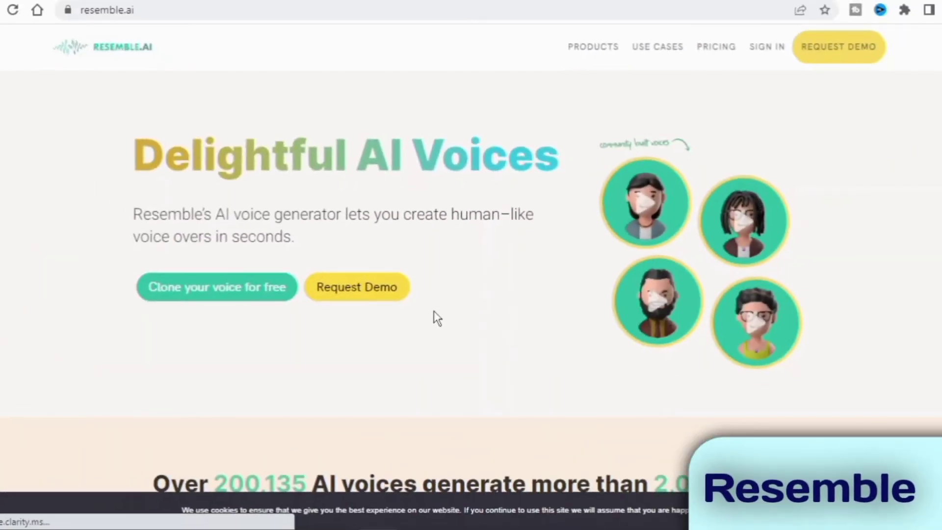
Browse the Resemble AI homepage, then sign in to reach the DIGITALTUTOR project.
{"action": "scroll", "coordinate": [433, 311], "scroll_direction": "down", "scroll_amount": 10}
{"action": "scroll", "coordinate": [434, 316], "scroll_direction": "down", "scroll_amount": 9}
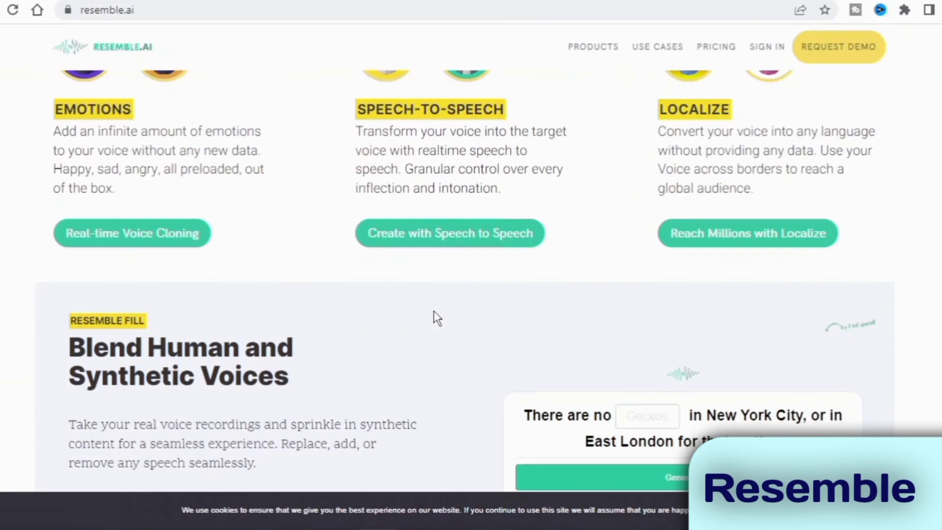
{"action": "scroll", "coordinate": [433, 311], "scroll_direction": "down", "scroll_amount": 5}
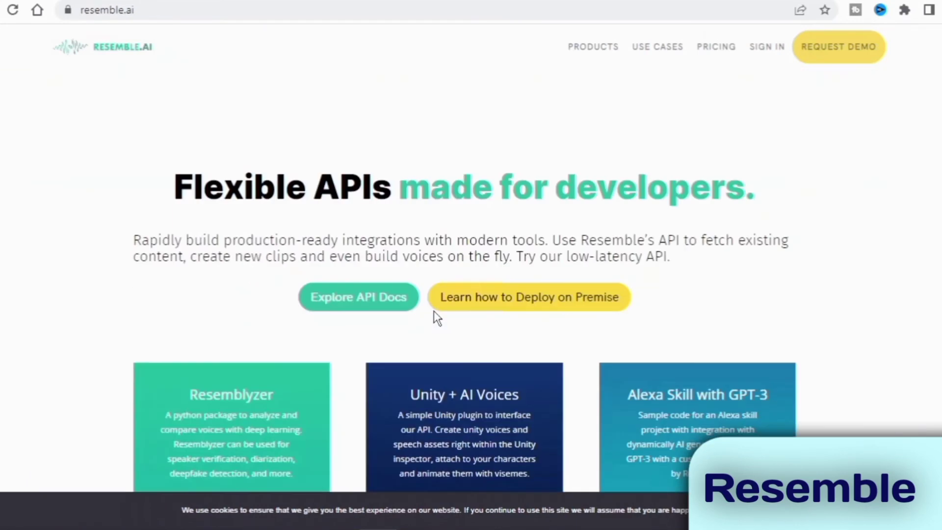
{"action": "scroll", "coordinate": [434, 310], "scroll_direction": "up", "scroll_amount": 5}
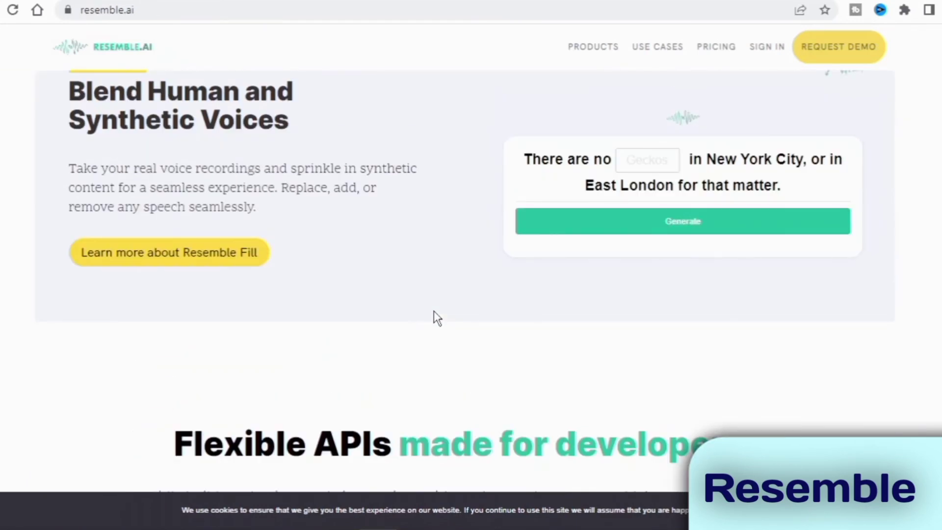
{"action": "scroll", "coordinate": [433, 317], "scroll_direction": "down", "scroll_amount": 6}
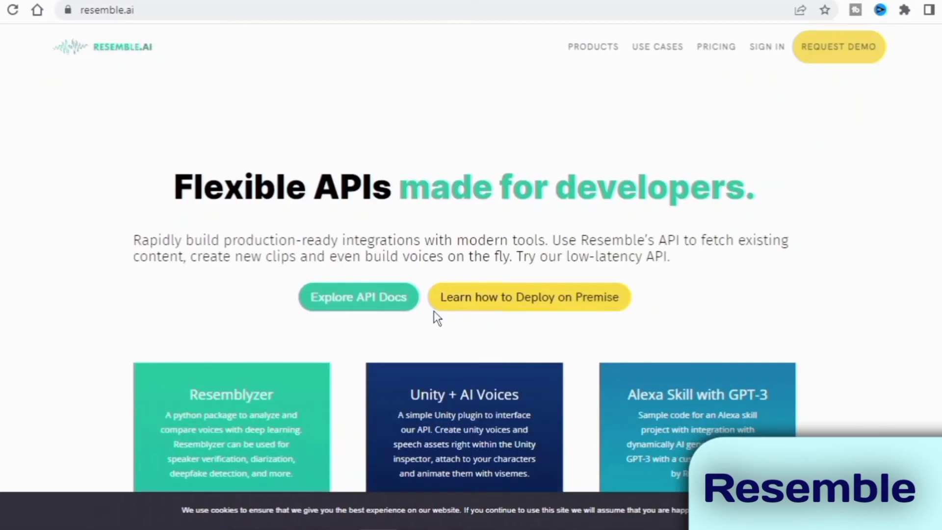
{"action": "scroll", "coordinate": [434, 317], "scroll_direction": "down", "scroll_amount": 12}
{"action": "scroll", "coordinate": [433, 311], "scroll_direction": "down", "scroll_amount": 6}
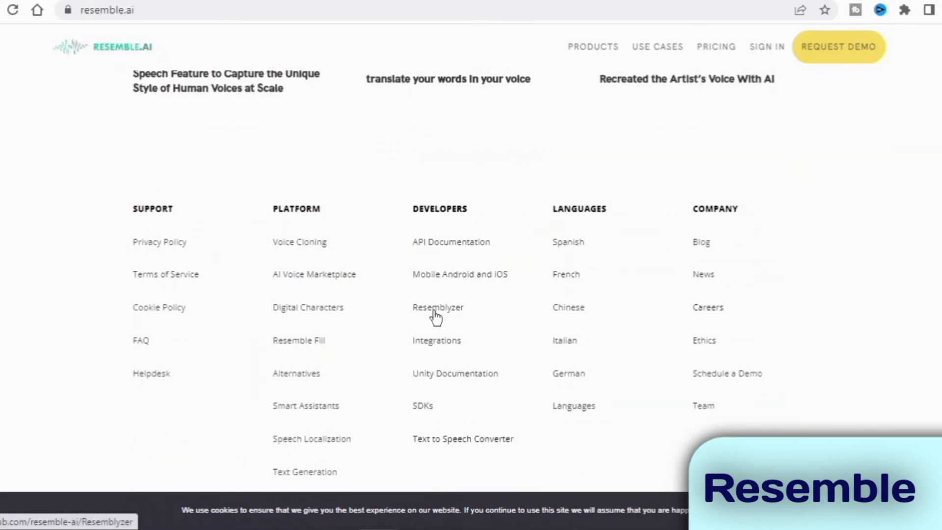
{"action": "scroll", "coordinate": [434, 311], "scroll_direction": "up", "scroll_amount": 20}
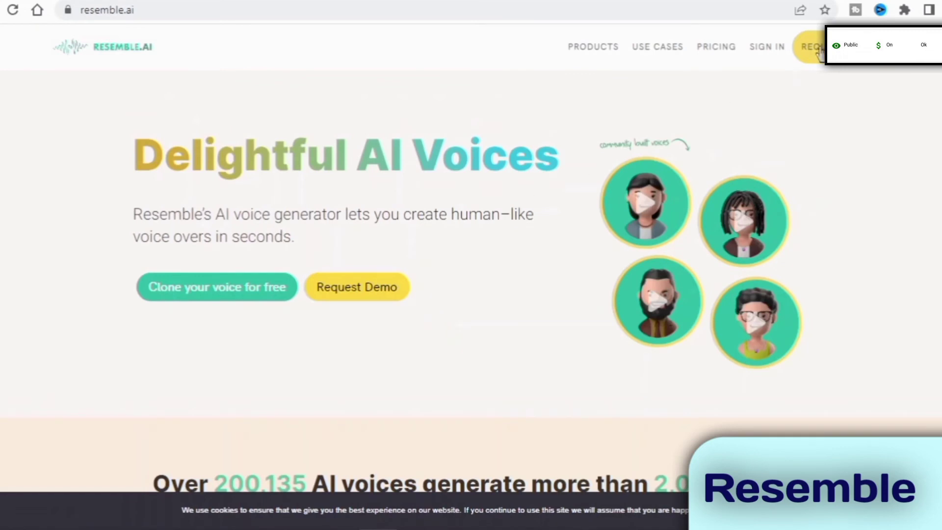
{"action": "left_click", "coordinate": [768, 46]}
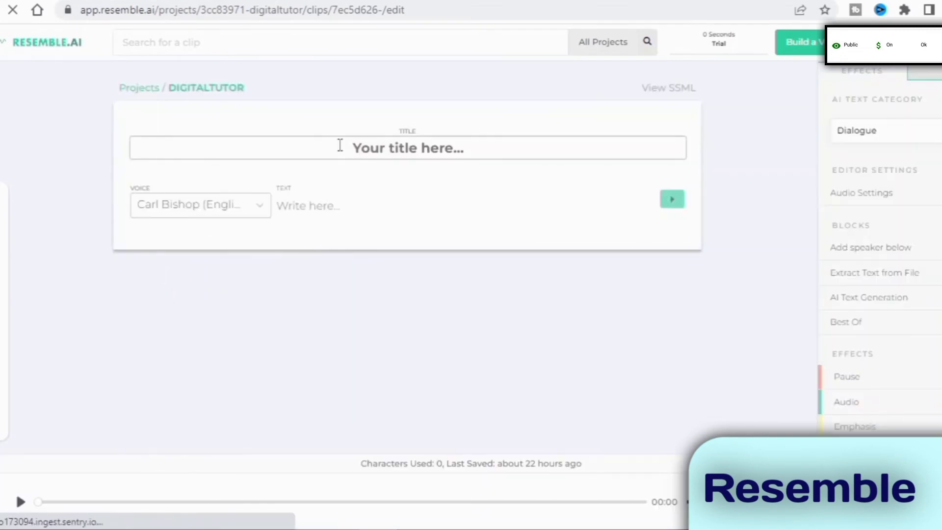
Title the clip TEST3 and paste the script in as plain text.
{"action": "left_click", "coordinate": [340, 151]}
{"action": "type", "text": "TEST3"}
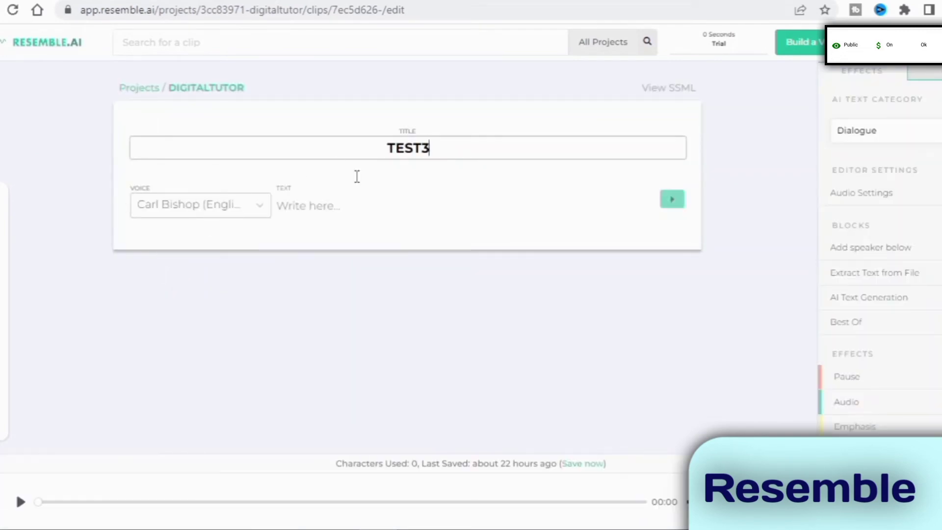
{"action": "left_click", "coordinate": [333, 206]}
{"action": "right_click", "coordinate": [336, 210]}
{"action": "left_click", "coordinate": [363, 353]}
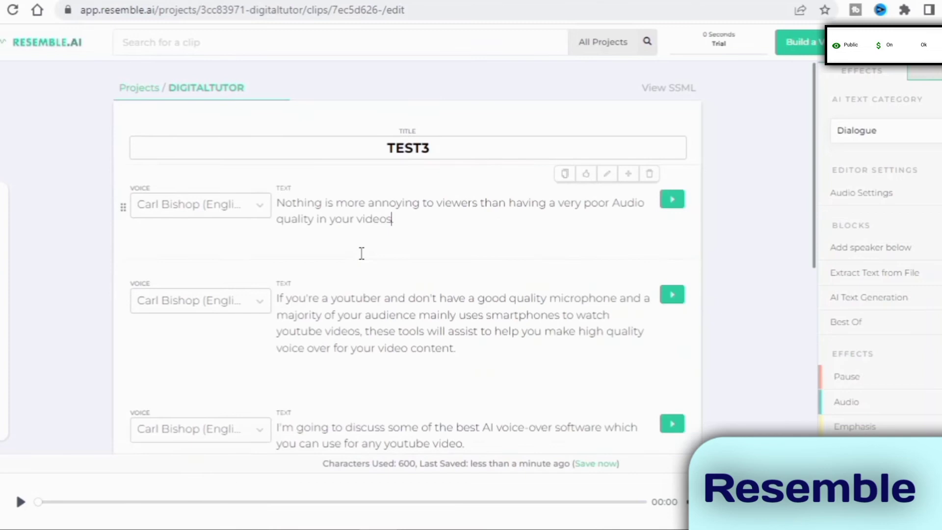
{"action": "scroll", "coordinate": [356, 265], "scroll_direction": "down", "scroll_amount": 3}
{"action": "scroll", "coordinate": [368, 275], "scroll_direction": "up", "scroll_amount": 3}
Voice the first block with Radio Nikole and delete the "If you're a youtuber" block.
{"action": "left_click", "coordinate": [205, 206]}
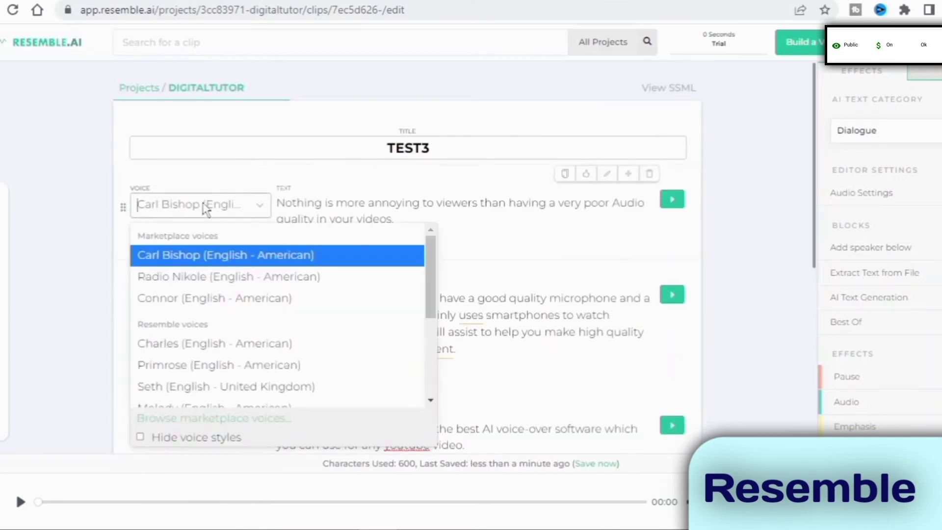
{"action": "left_click", "coordinate": [269, 281]}
{"action": "left_click", "coordinate": [223, 300]}
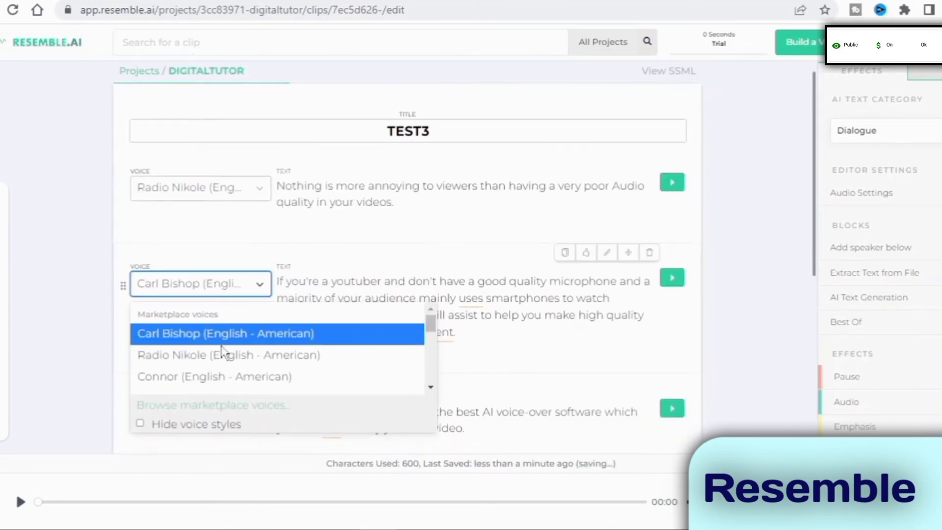
{"action": "scroll", "coordinate": [218, 334], "scroll_direction": "down", "scroll_amount": 7}
{"action": "scroll", "coordinate": [205, 103], "scroll_direction": "up", "scroll_amount": 5}
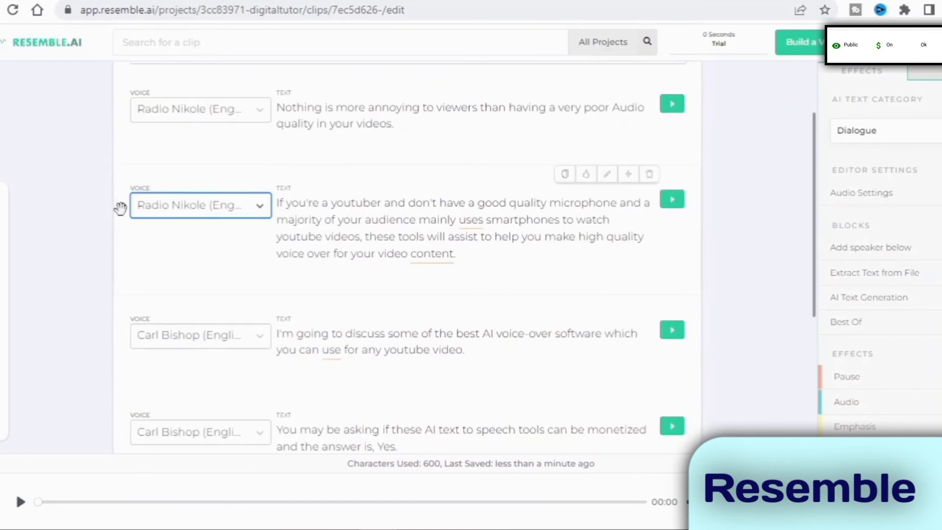
{"action": "left_click", "coordinate": [649, 175]}
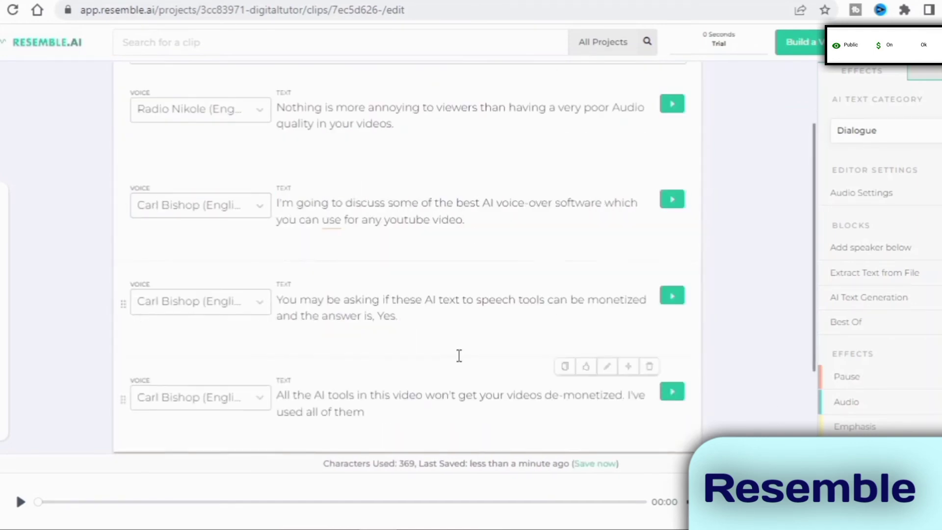
Delete the "You may be asking" block, leaving three blocks of 278 characters.
{"action": "left_click", "coordinate": [652, 270]}
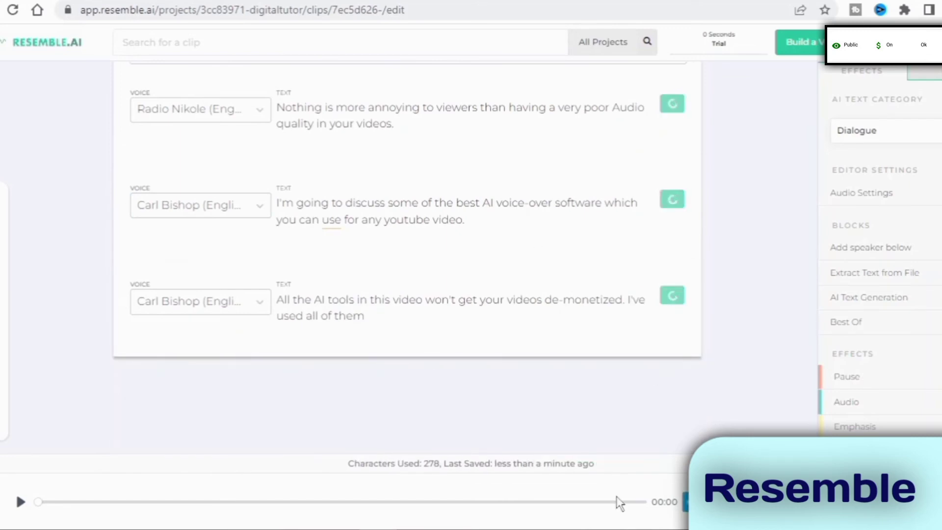